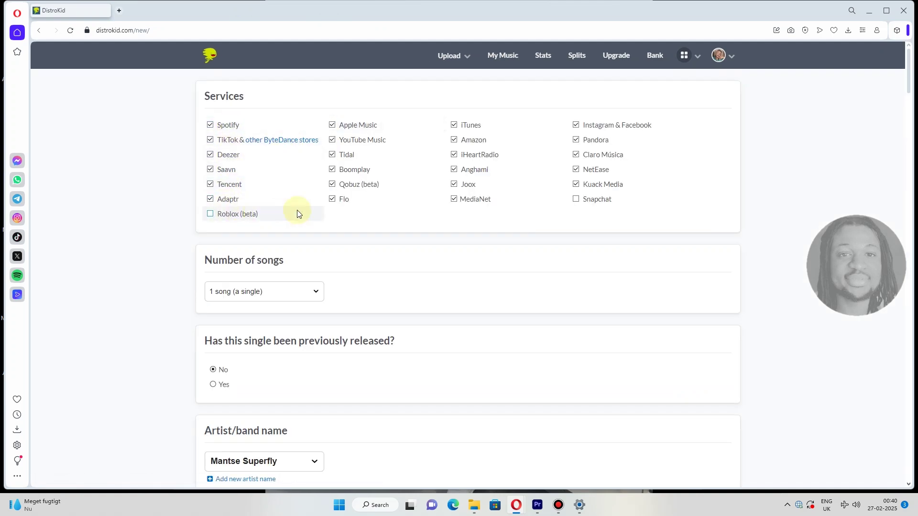
Step: Add Snapchat to the distribution services, confirming 100% ownership of the publishing, and set the number of songs to 1 song (a single)
left_click(577, 199)
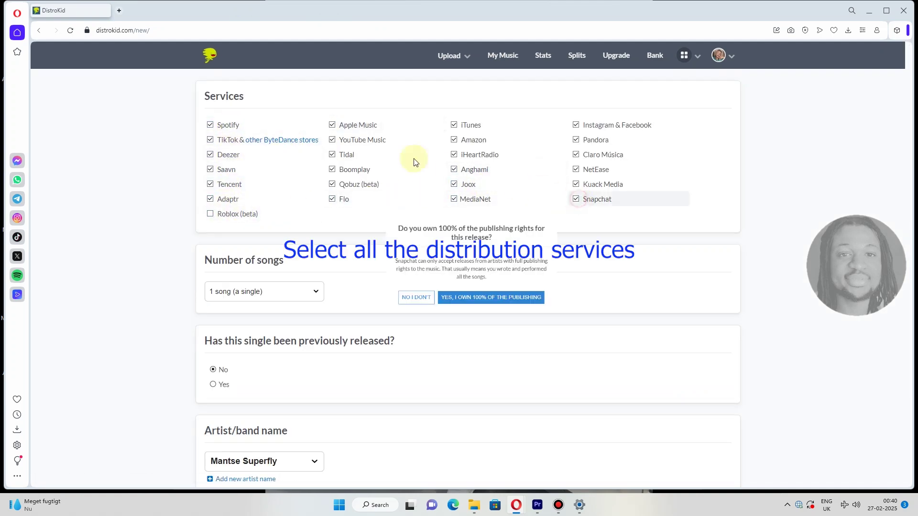
left_click(476, 311)
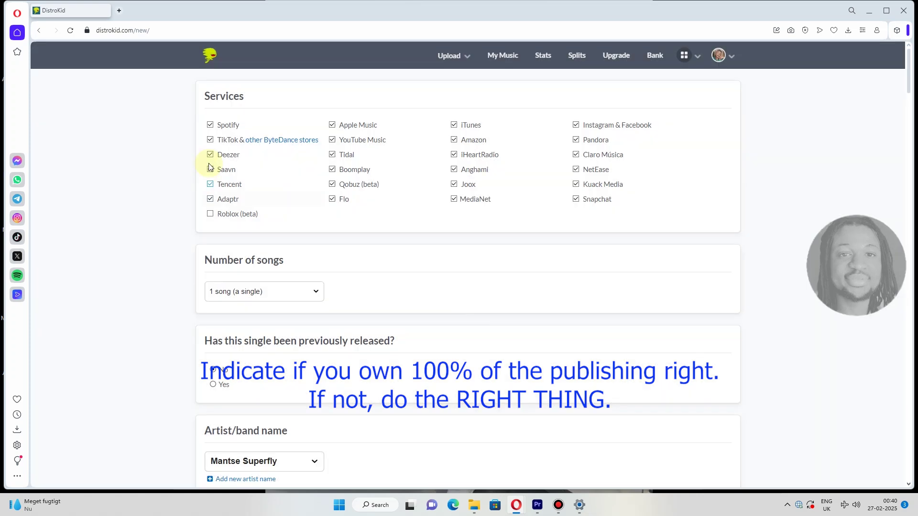
scroll(297, 223, "down", 4)
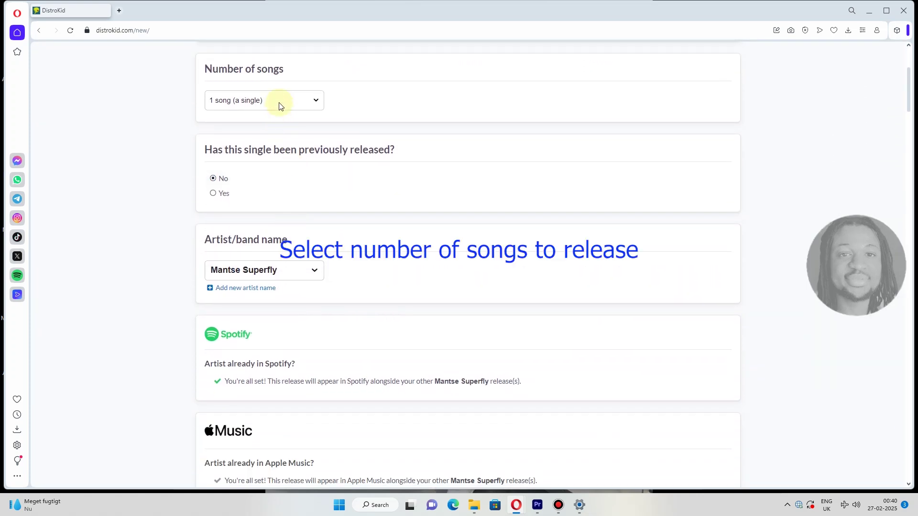
left_click(280, 107)
left_click(239, 121)
Step: Set the release date to 03/06/2025
scroll(297, 167, "down", 1)
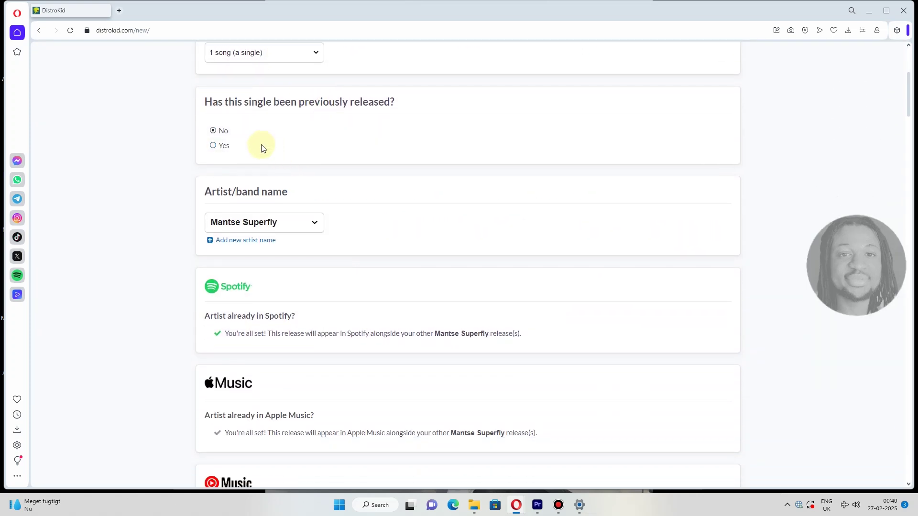
scroll(282, 239, "down", 1)
scroll(287, 247, "down", 7)
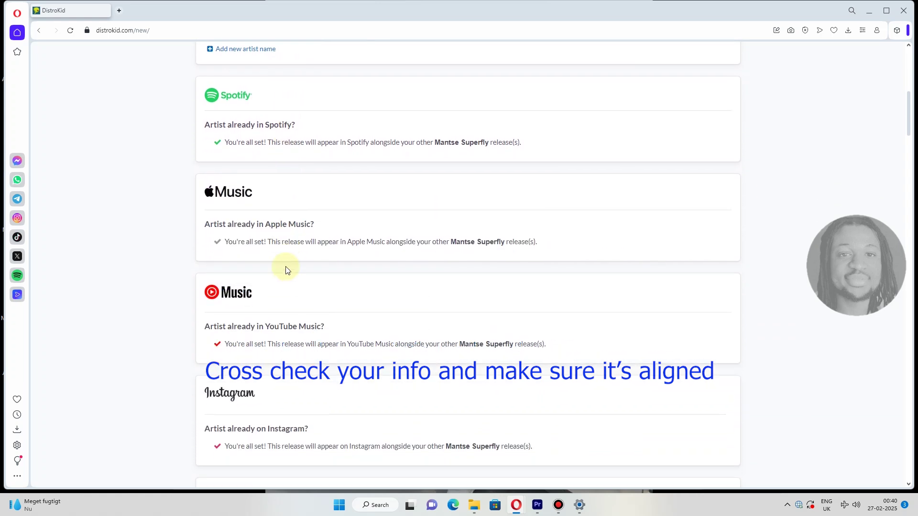
scroll(287, 276, "down", 3)
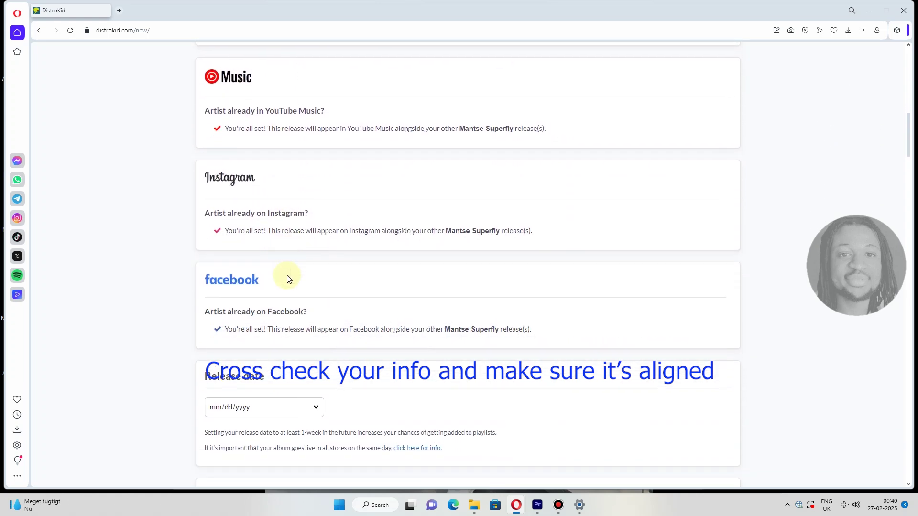
left_click(257, 288)
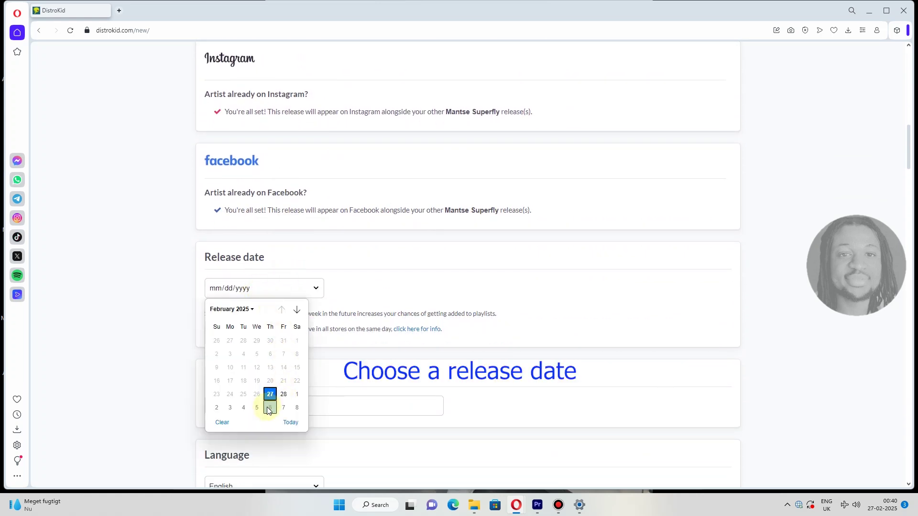
left_click(269, 409)
Step: Choose World as the single's primary genre
scroll(318, 299, "down", 3)
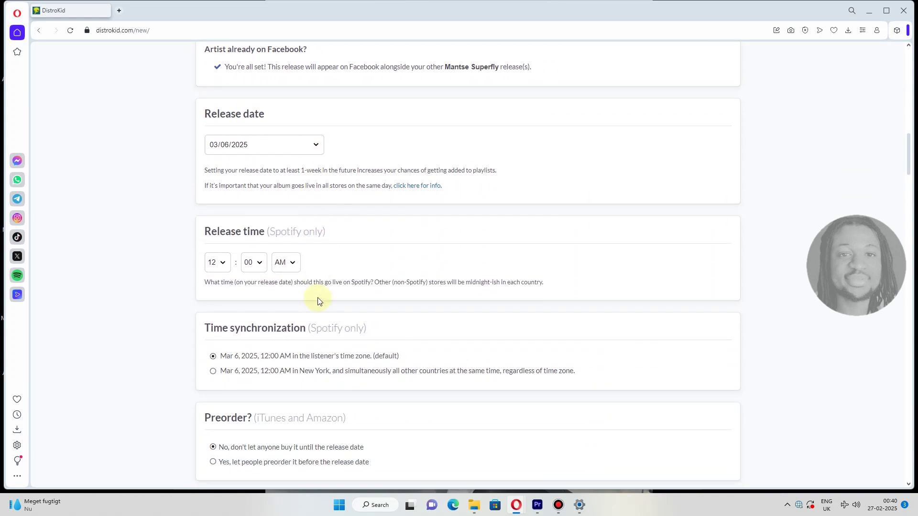
scroll(310, 270, "down", 3)
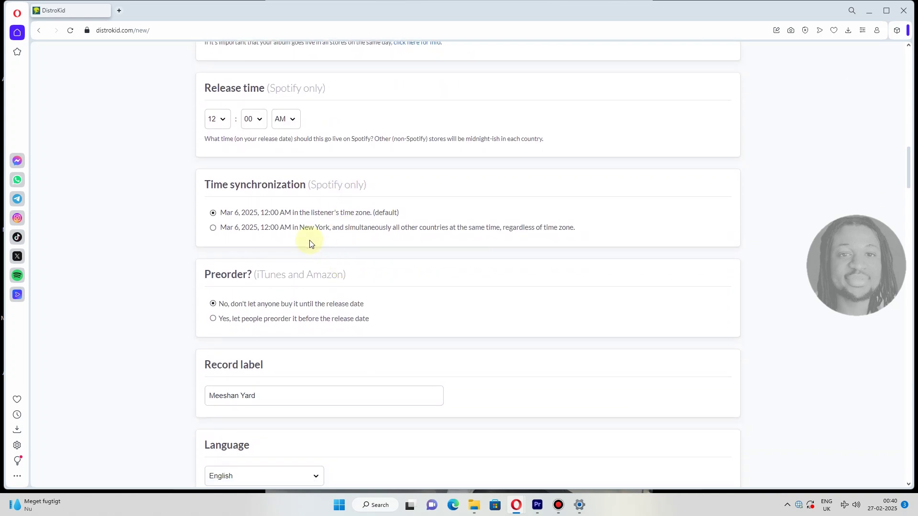
scroll(404, 204, "down", 3)
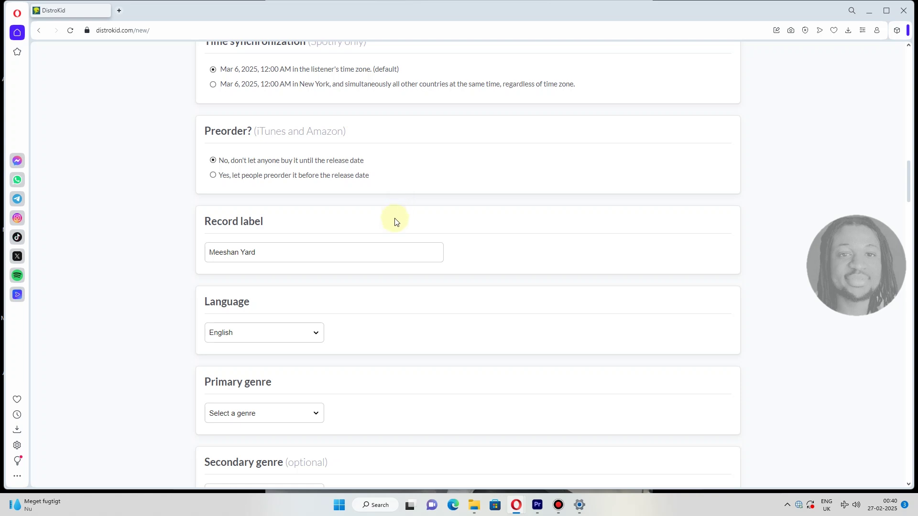
scroll(333, 268, "down", 3)
scroll(331, 264, "down", 1)
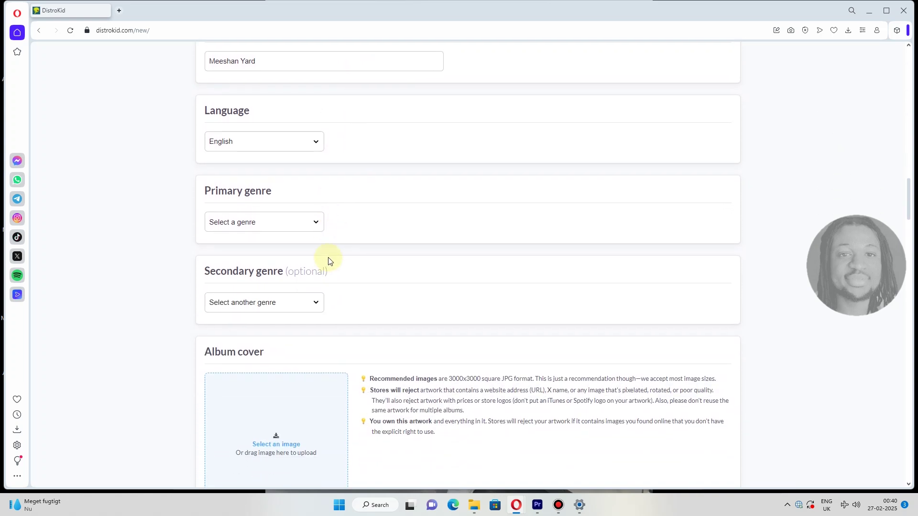
left_click(292, 222)
scroll(266, 315, "down", 5)
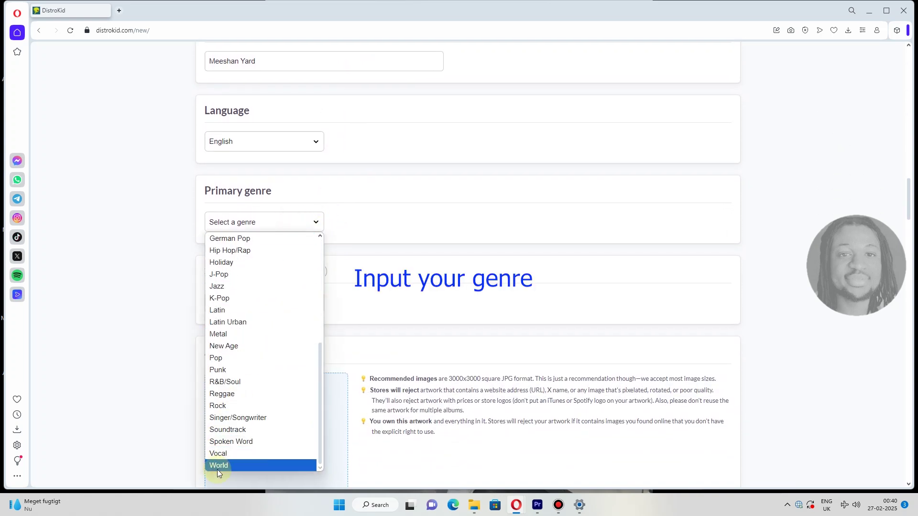
left_click(218, 466)
Step: Upload the "Outside" artwork image as the album cover
scroll(373, 277, "down", 4)
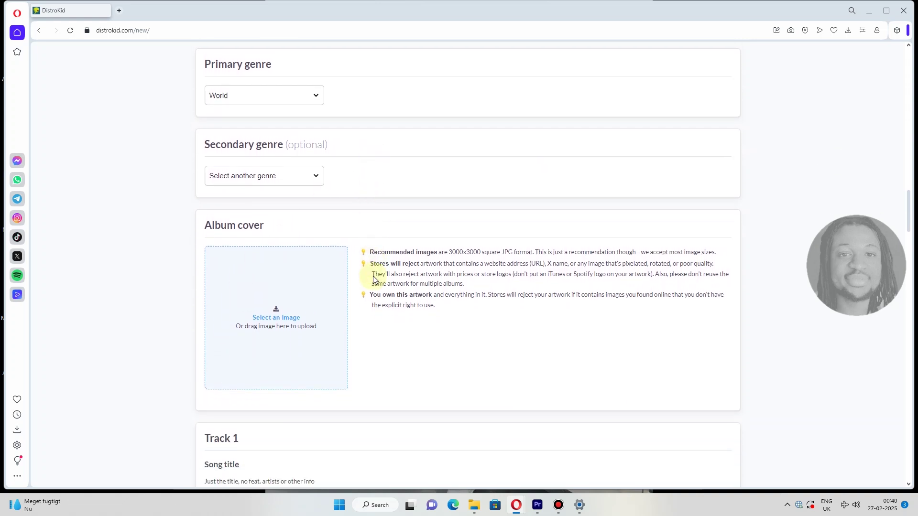
left_click(278, 255)
left_click(127, 107)
double_click(127, 107)
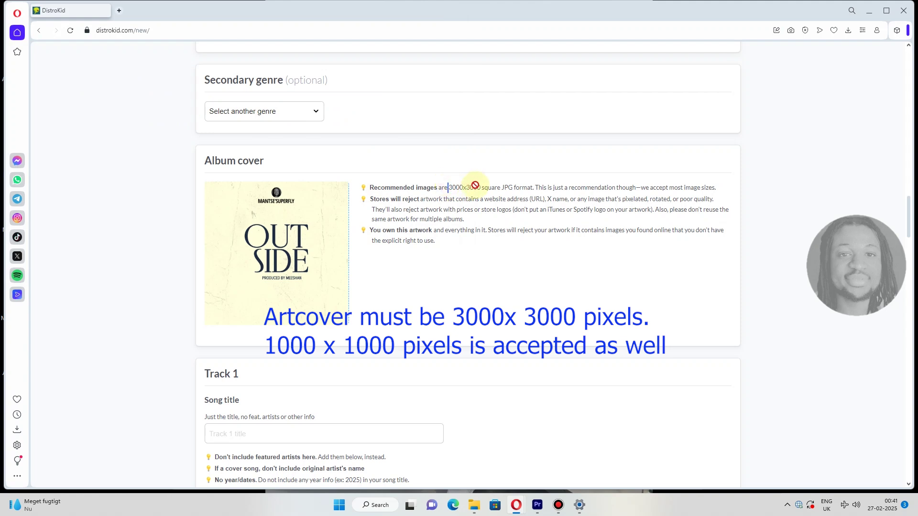
left_click_drag(480, 187, 445, 219)
Step: Enter "Outside" as the song title of Track 1
scroll(382, 280, "down", 2)
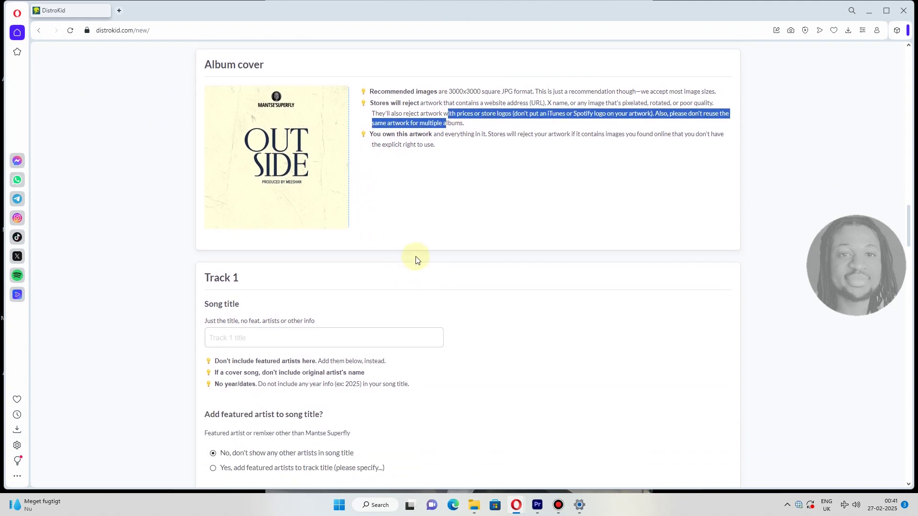
scroll(415, 260, "down", 2)
left_click(278, 245)
type("O")
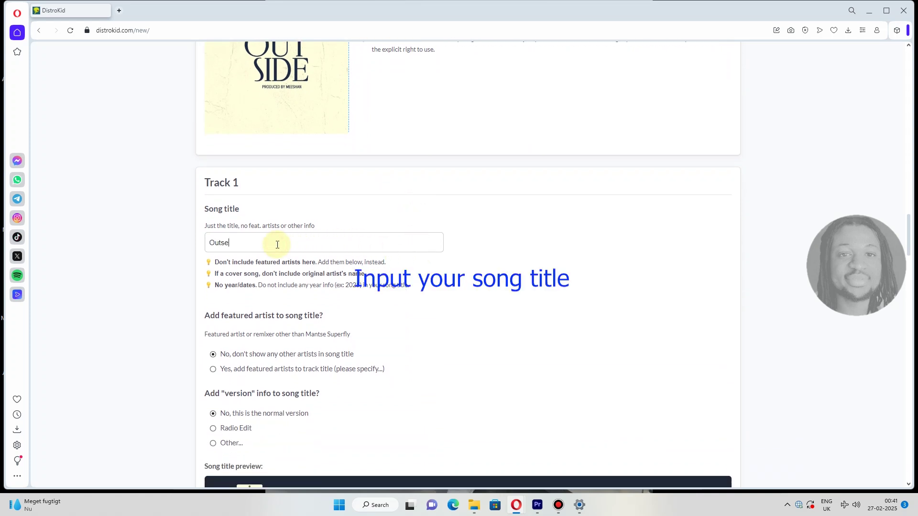
type("utse")
key("BackSpace")
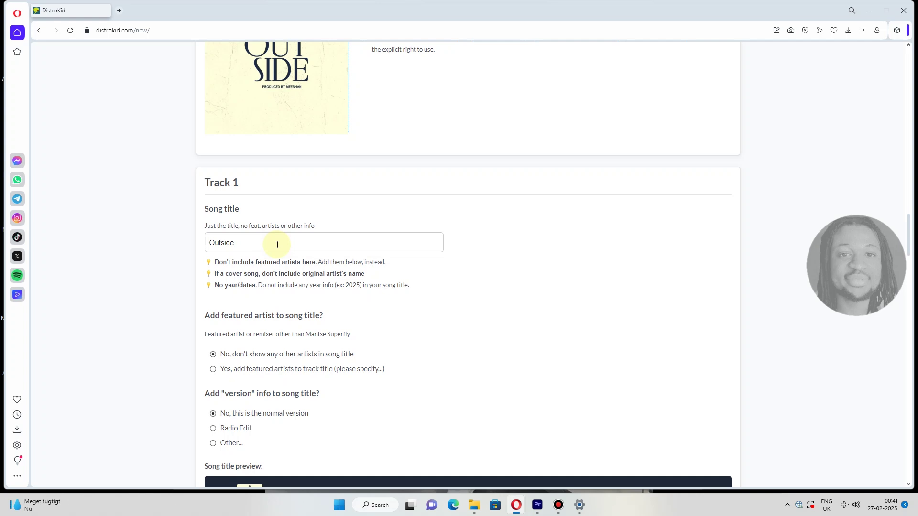
scroll(443, 182, "down", 3)
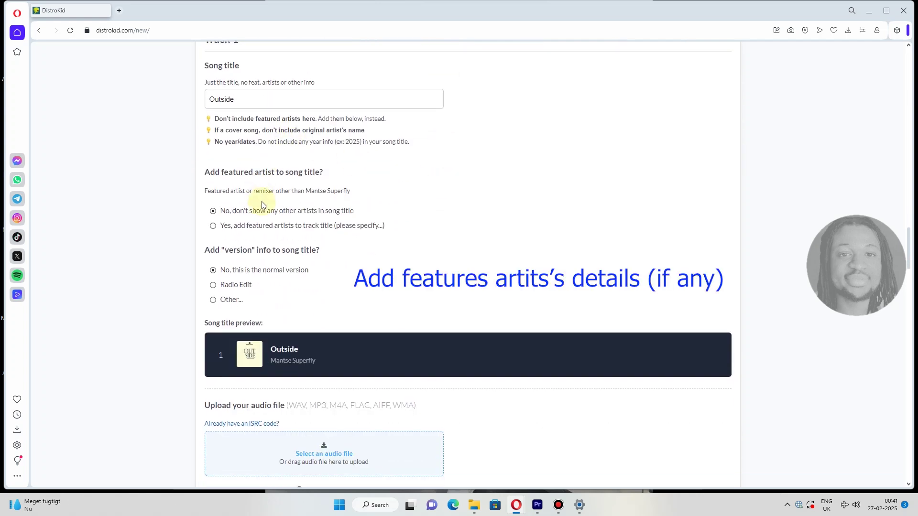
left_click(214, 226)
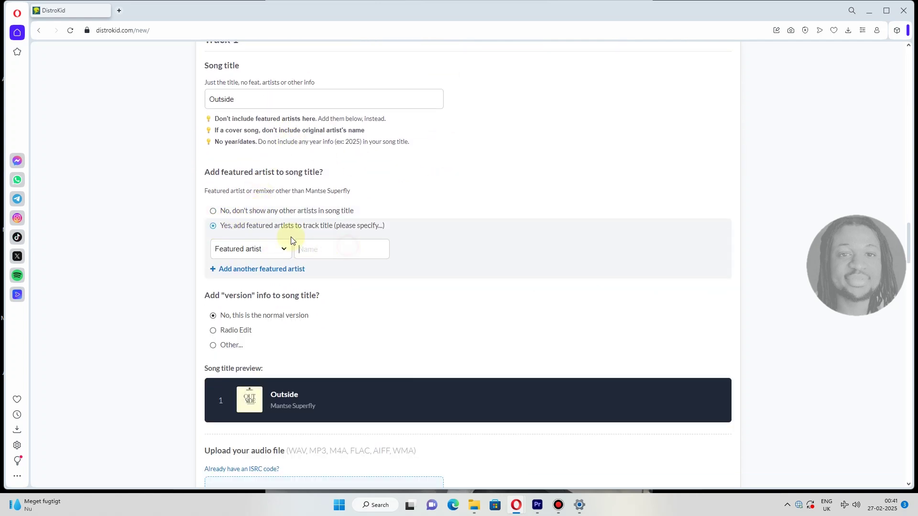
left_click(215, 210)
Step: Select MIX 106.wav as the audio file to upload for Track 1
scroll(337, 219, "down", 4)
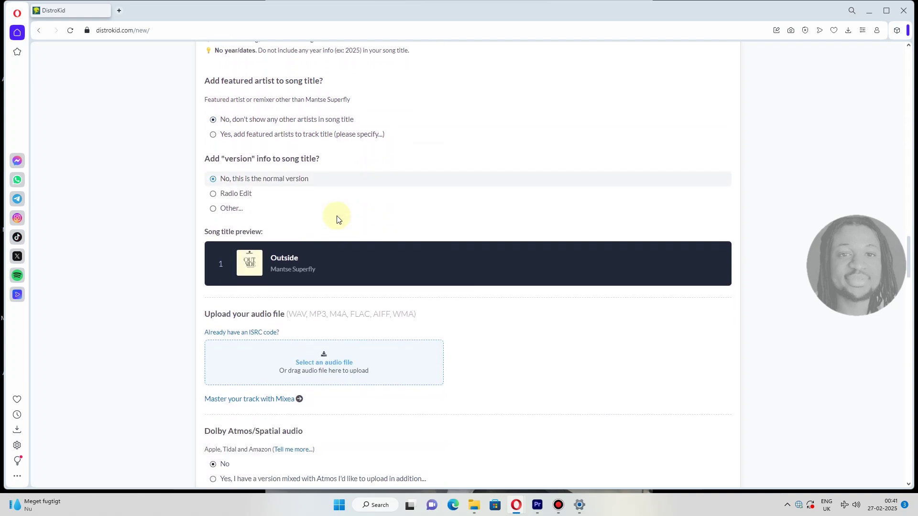
left_click(320, 256)
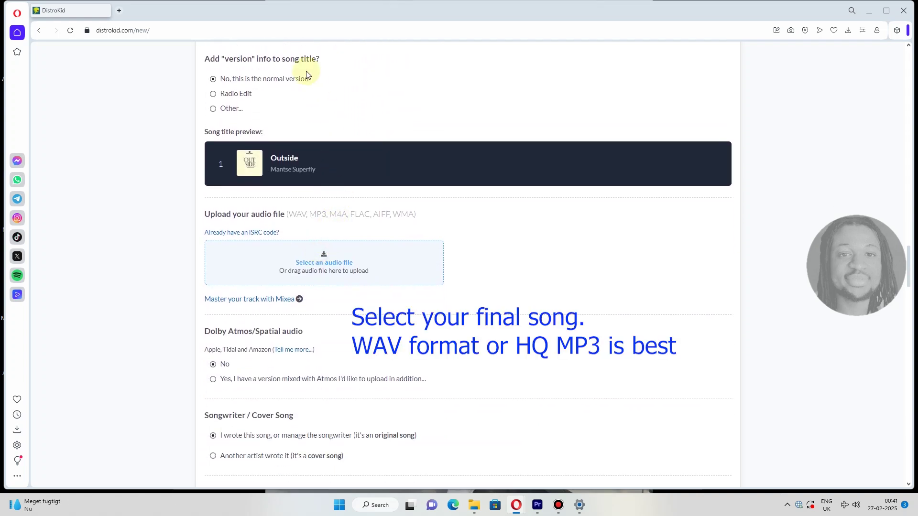
double_click(132, 111)
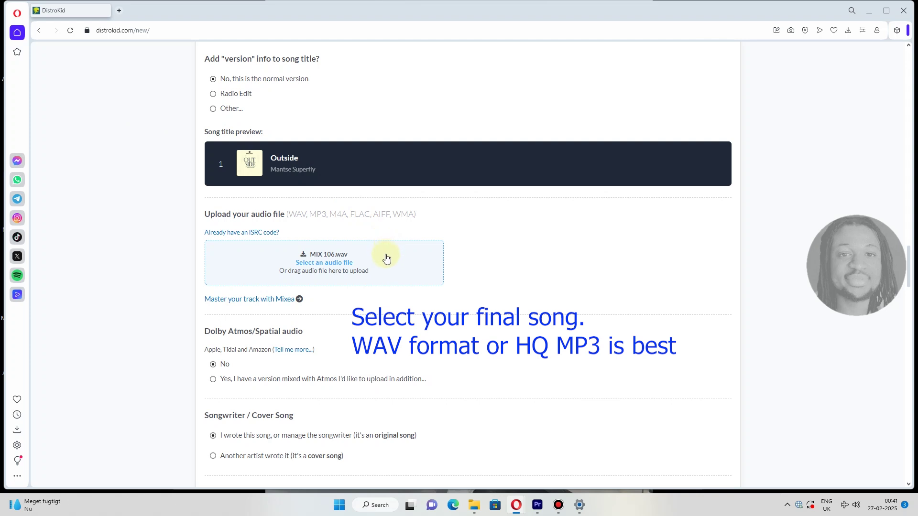
Step: Fill in the songwriter's real full name for music and lyrics and mark the song as having no explicit lyrics
scroll(374, 251, "down", 6)
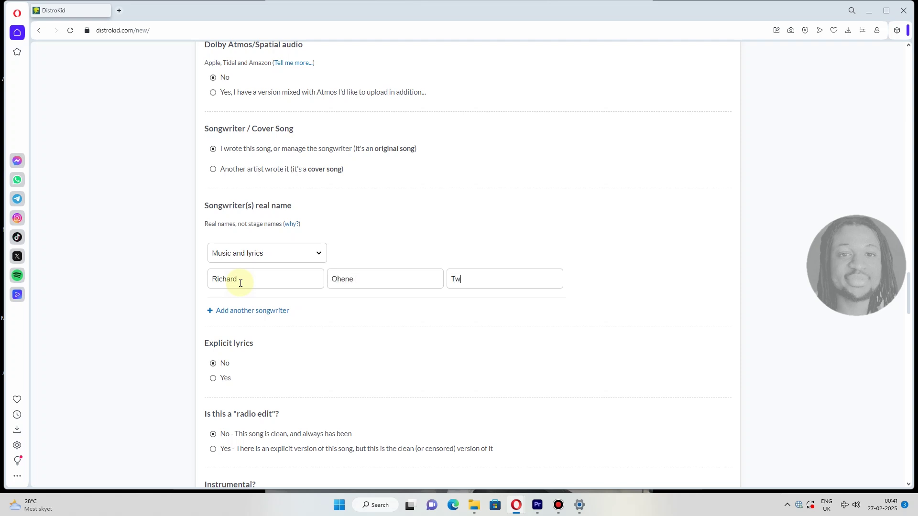
left_click(226, 378)
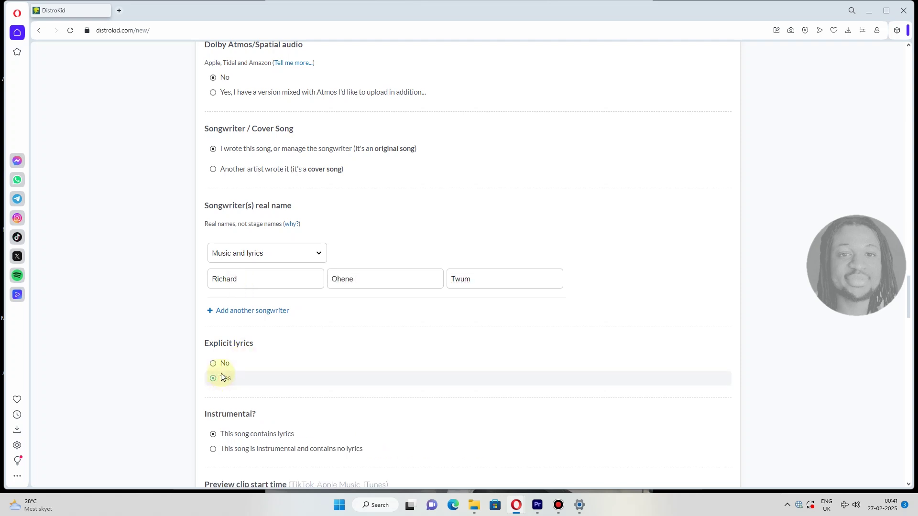
left_click(222, 363)
scroll(293, 239, "down", 4)
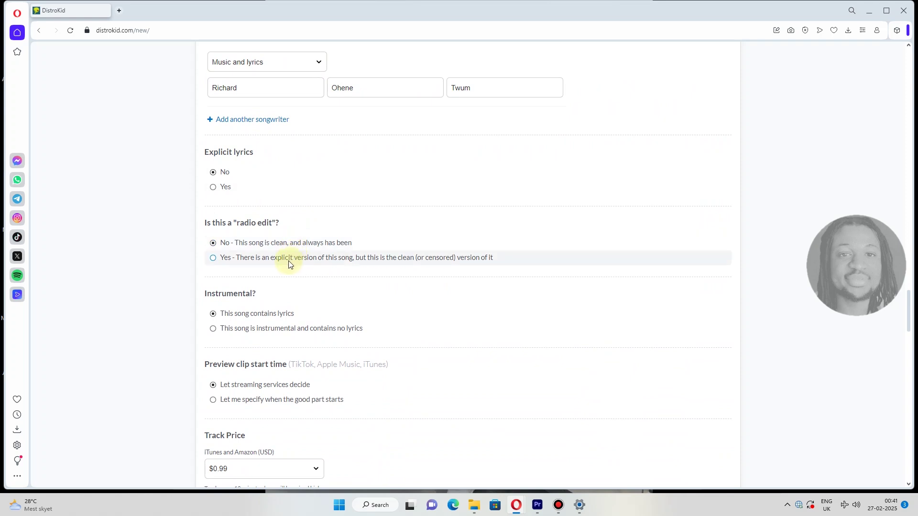
scroll(288, 264, "down", 2)
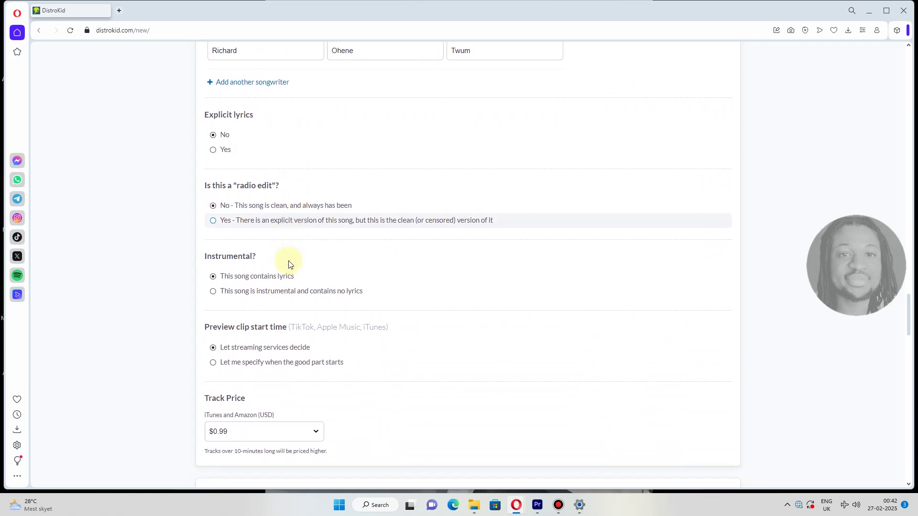
scroll(280, 263, "down", 1)
left_click(274, 259)
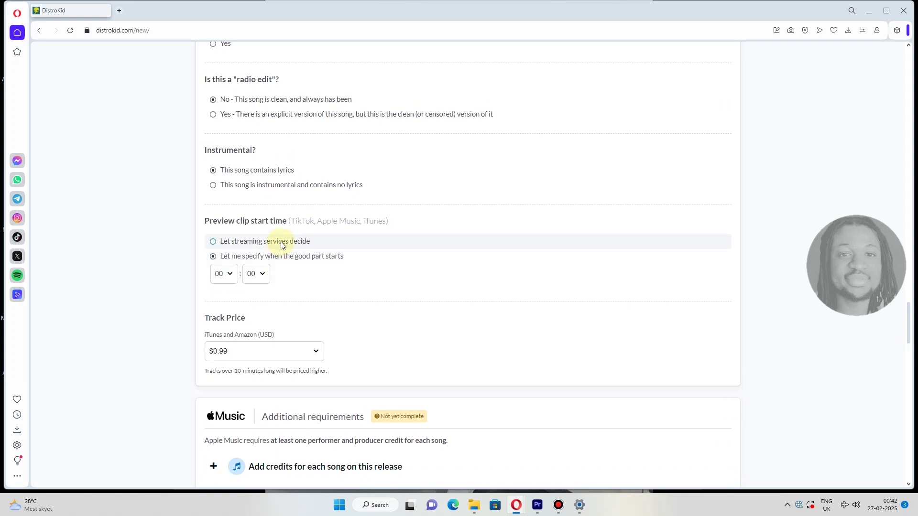
left_click(258, 277)
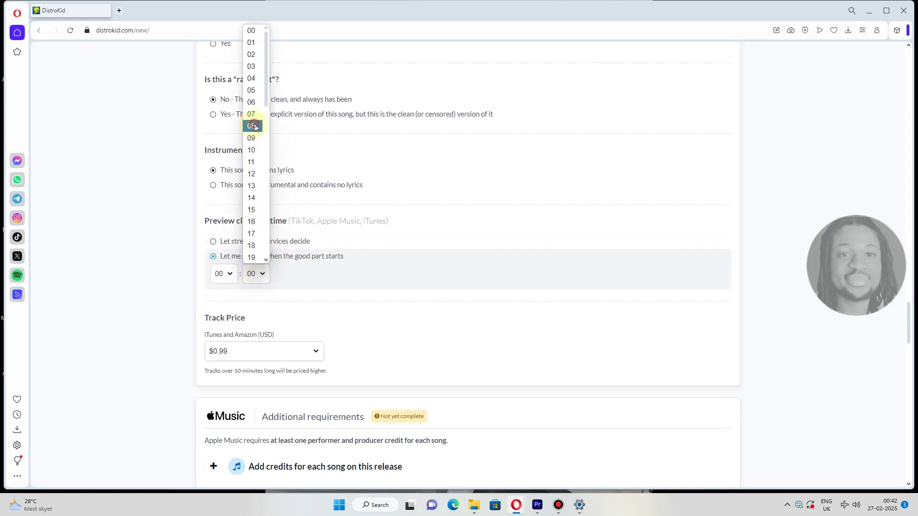
left_click(251, 222)
scroll(311, 191, "down", 3)
left_click(213, 100)
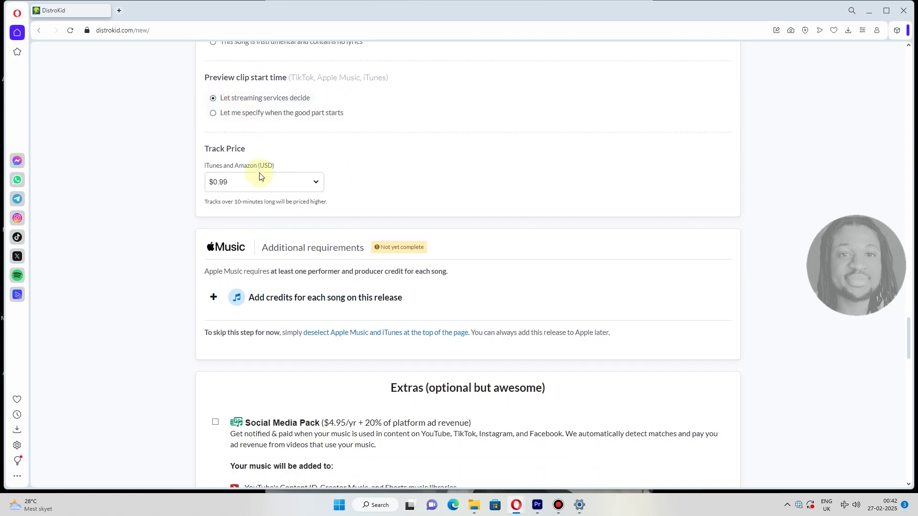
Step: Set the track price for iTunes and Amazon to $0.99
left_click(253, 191)
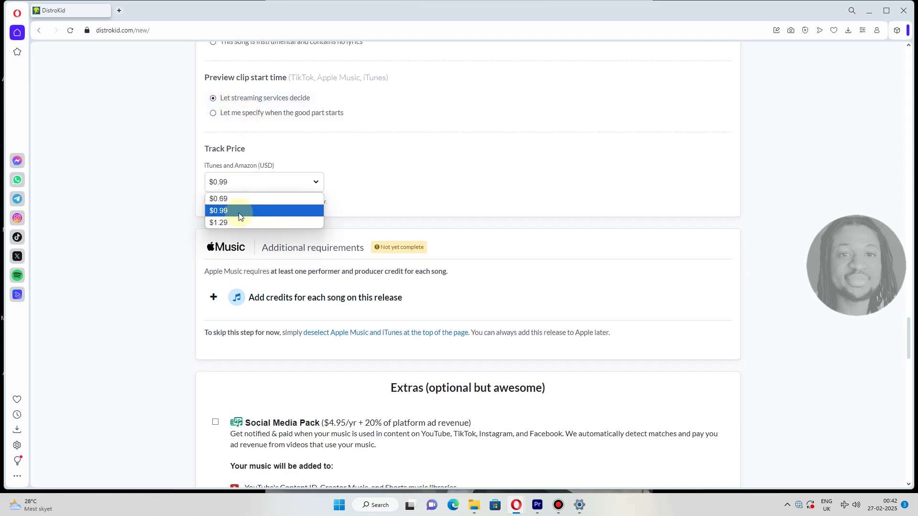
left_click(239, 210)
Step: Add a performer credit for "Outside" under the Apple Music requirements, with the role Background vocals and the performer's full name
scroll(452, 143, "down", 4)
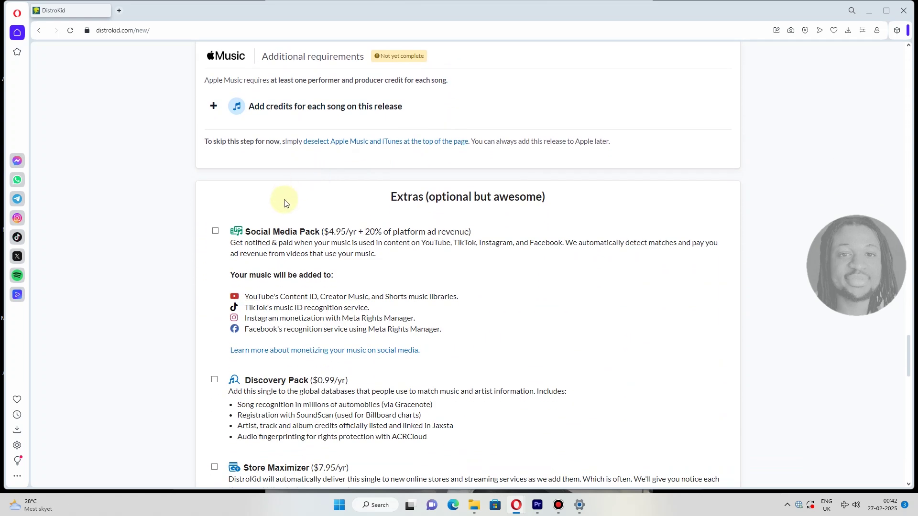
scroll(276, 103, "up", 1)
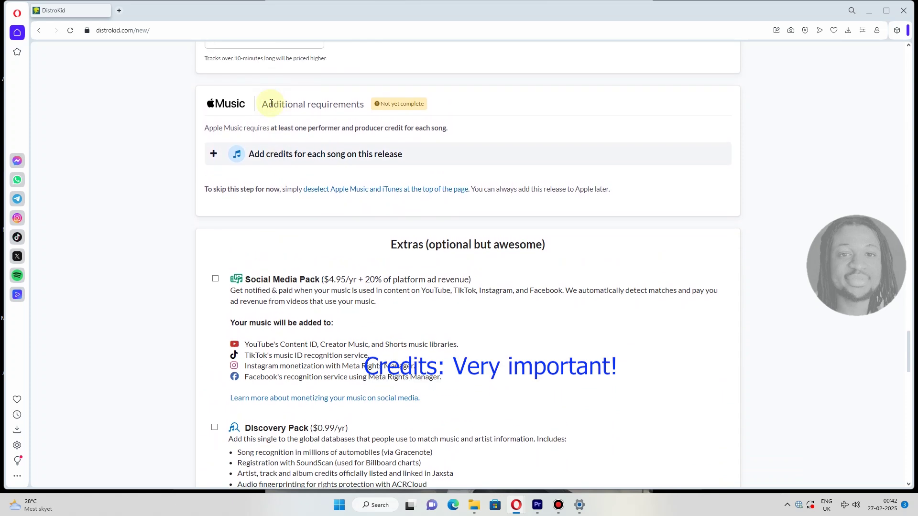
left_click(272, 153)
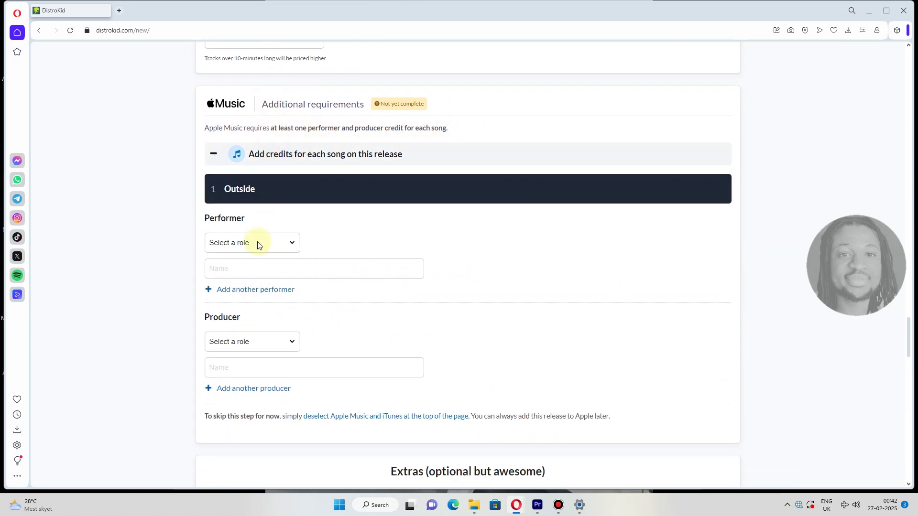
left_click(261, 246)
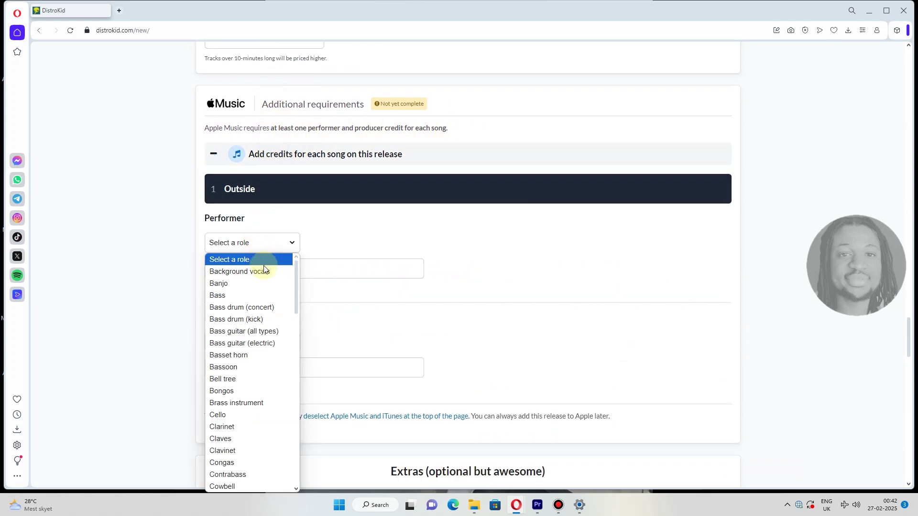
left_click(263, 270)
left_click(284, 291)
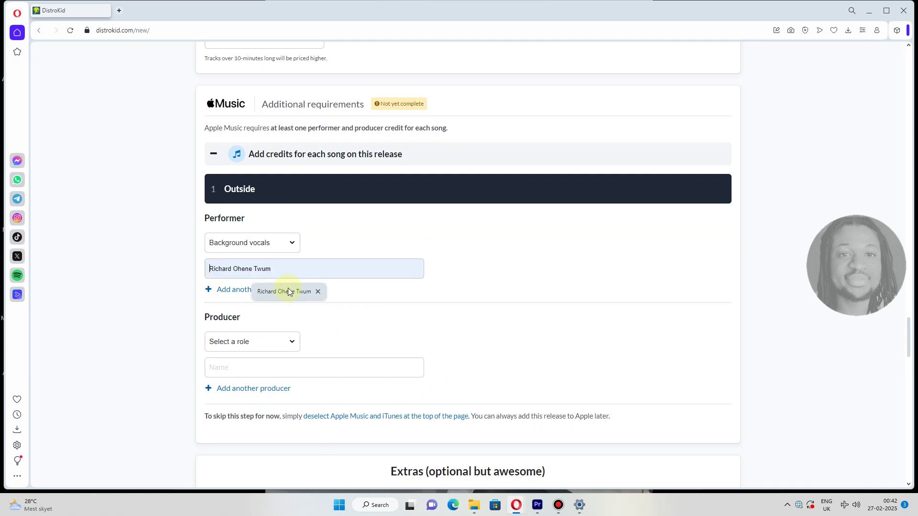
Step: Add a second performer credit for "Outside" with the role Drums and the performer's full name
left_click(261, 290)
left_click(256, 301)
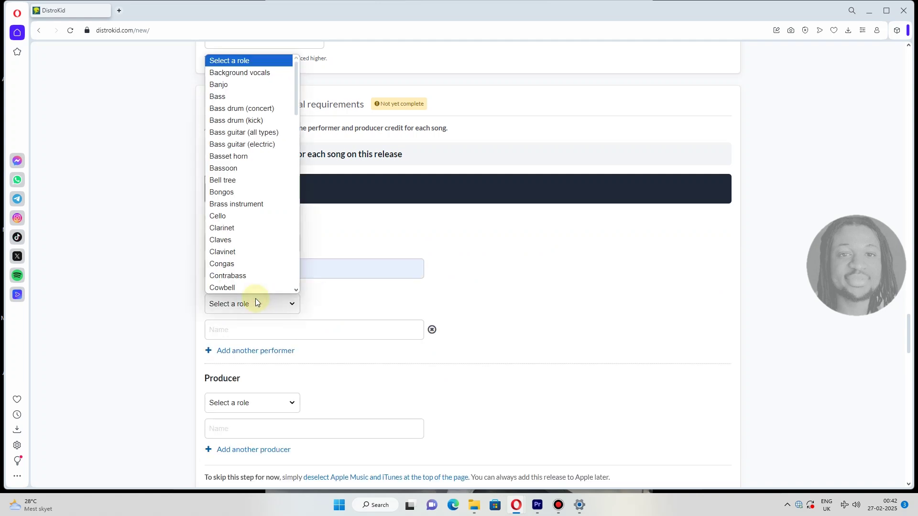
scroll(263, 224, "down", 2)
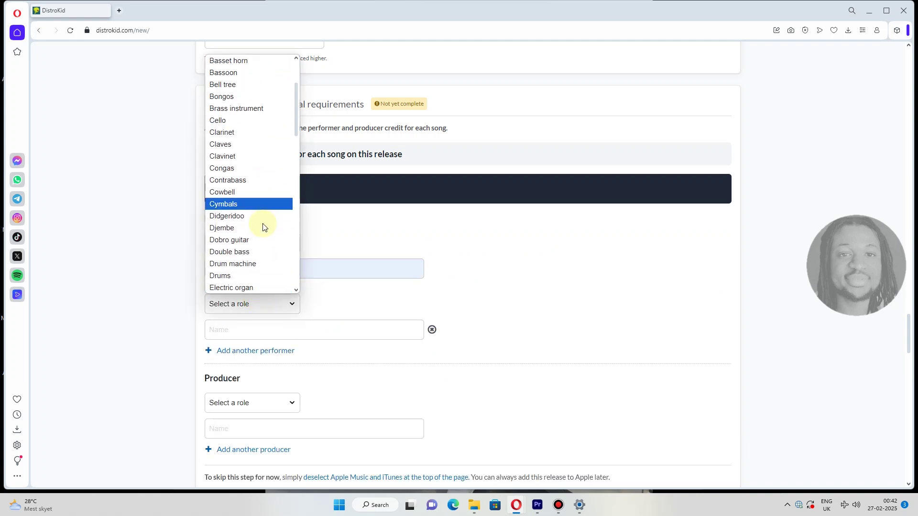
scroll(249, 244, "down", 3)
left_click(244, 182)
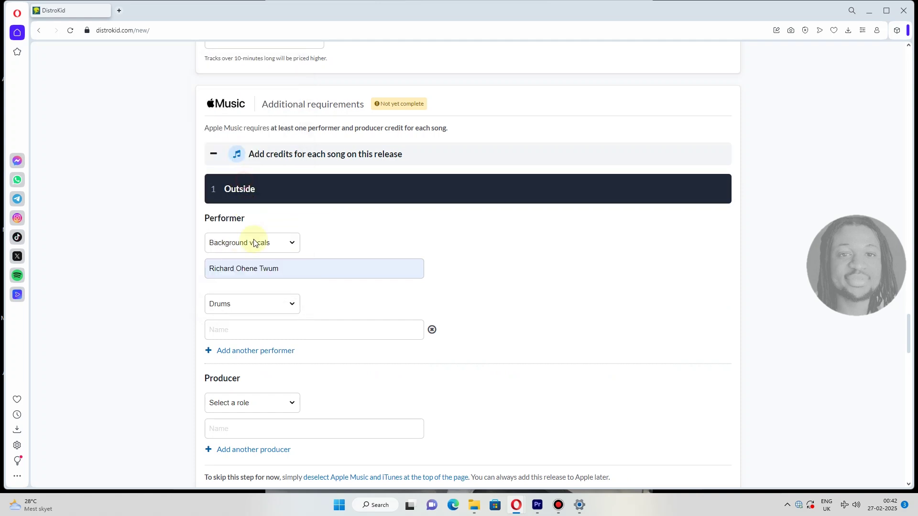
left_click(268, 352)
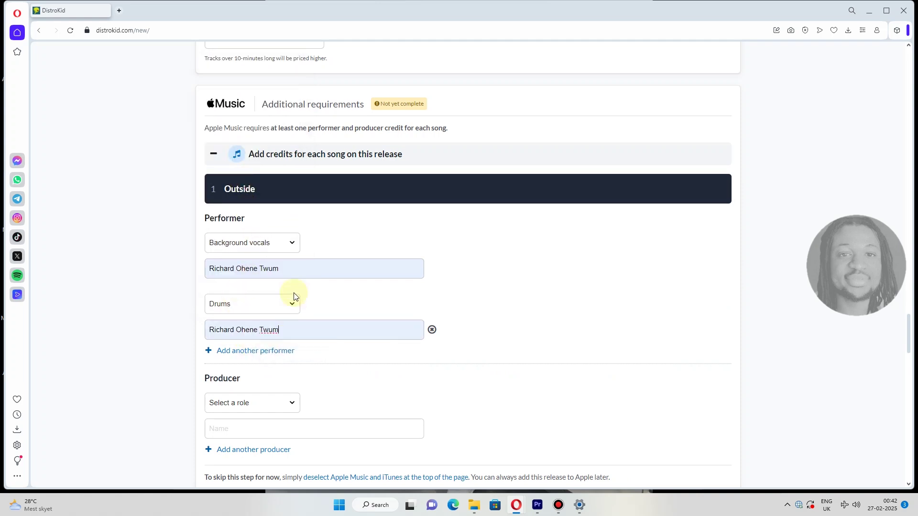
Step: Fill in the producer credit for "Outside" with the role Producer and the producer's full name
scroll(293, 298, "down", 4)
left_click(273, 221)
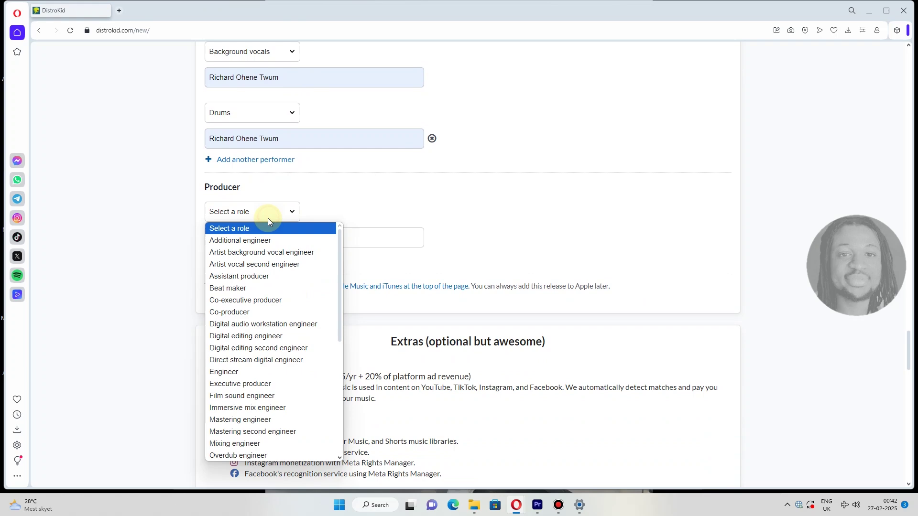
scroll(271, 382, "down", 5)
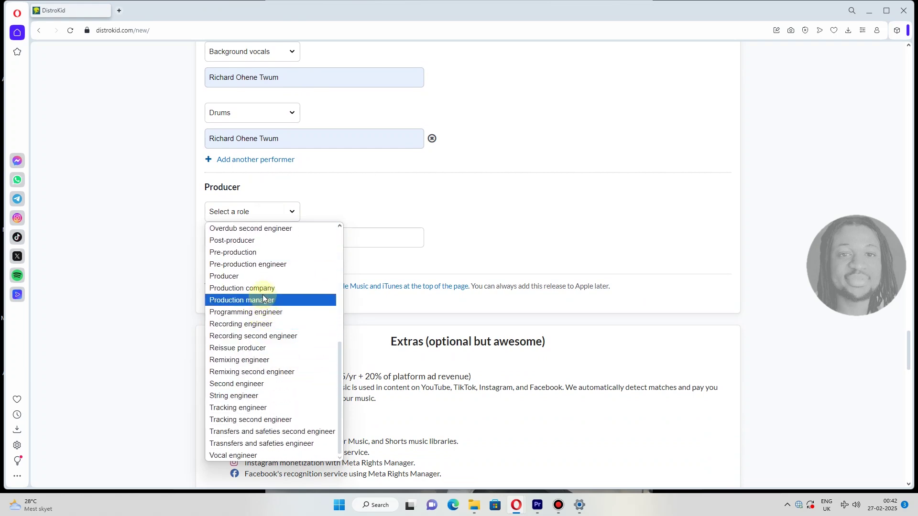
left_click(267, 277)
left_click(274, 260)
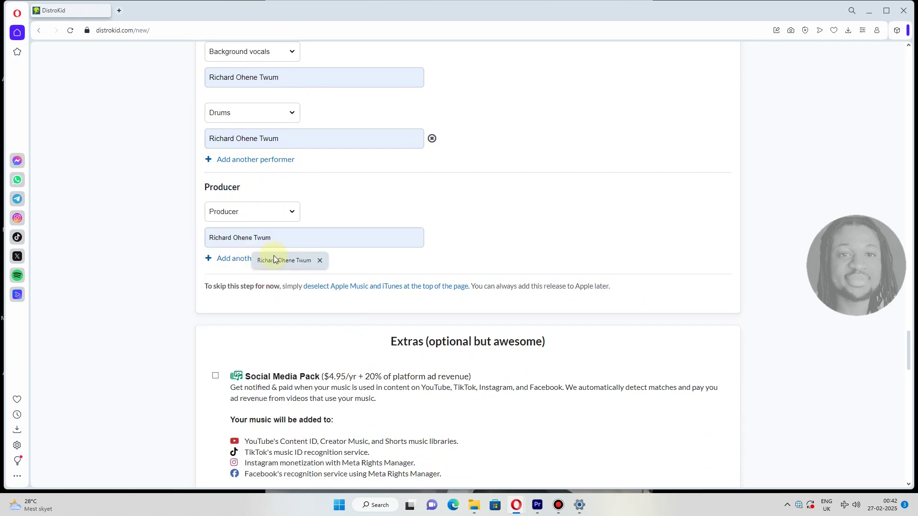
Step: Leave all paid extras unselected and accept all six mandatory statements, from YouTube Music through the DistroKid Distribution Agreement
scroll(335, 259, "down", 6)
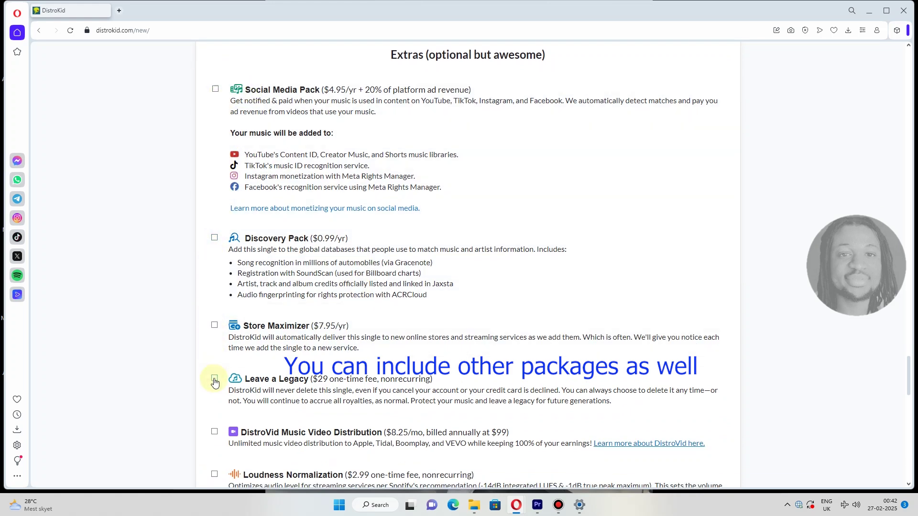
scroll(215, 383, "down", 2)
scroll(215, 388, "down", 1)
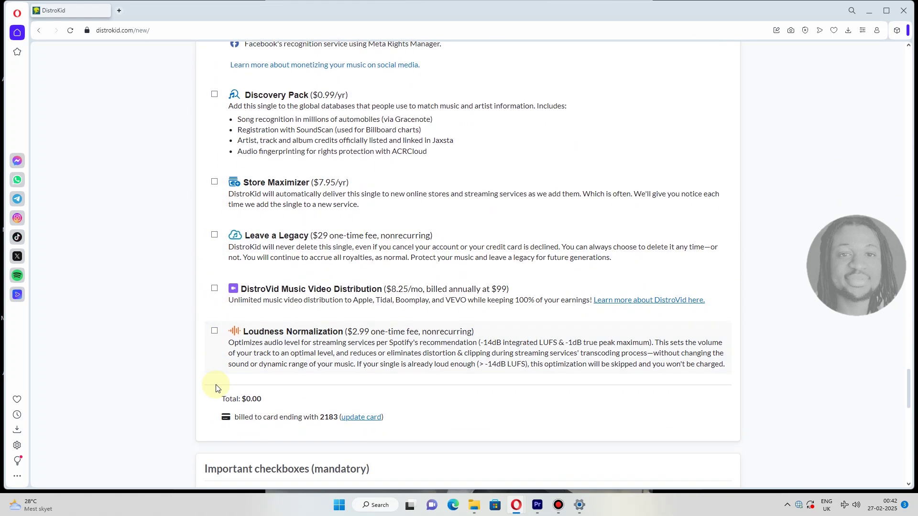
scroll(314, 287, "down", 2)
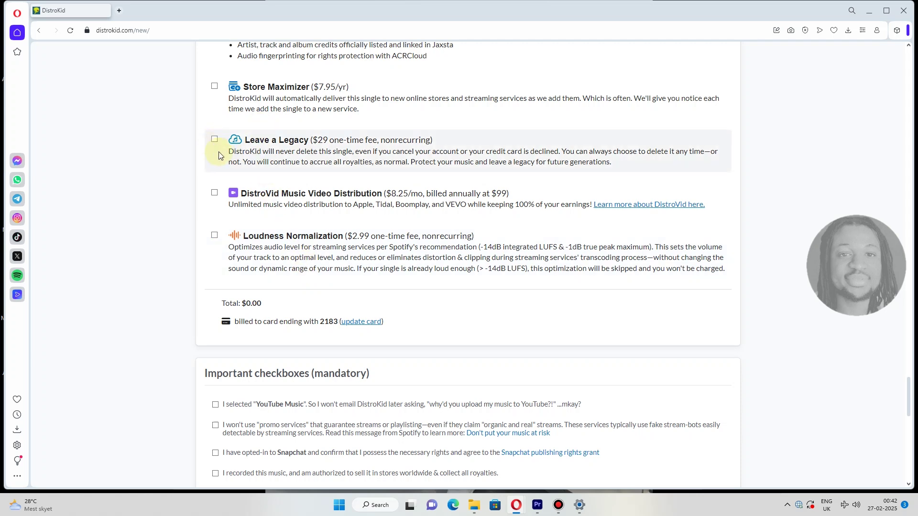
scroll(306, 280, "down", 1)
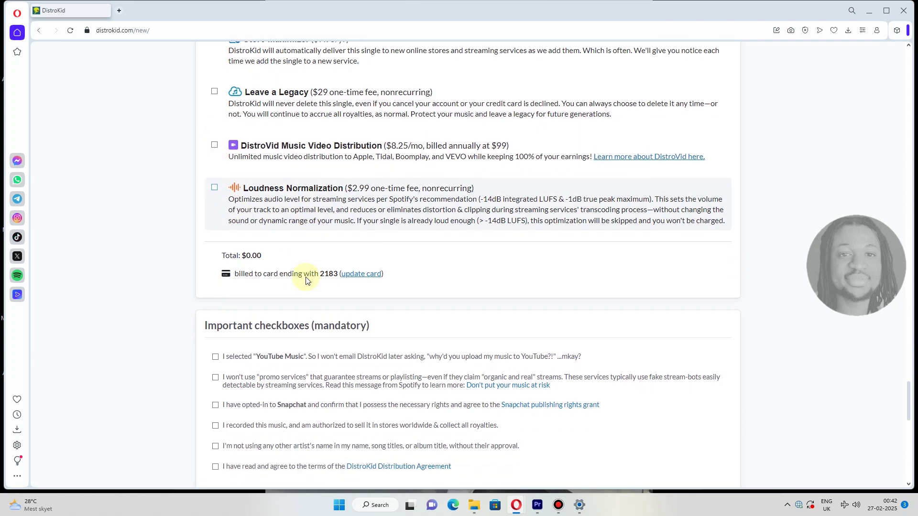
scroll(306, 280, "down", 1)
left_click(215, 309)
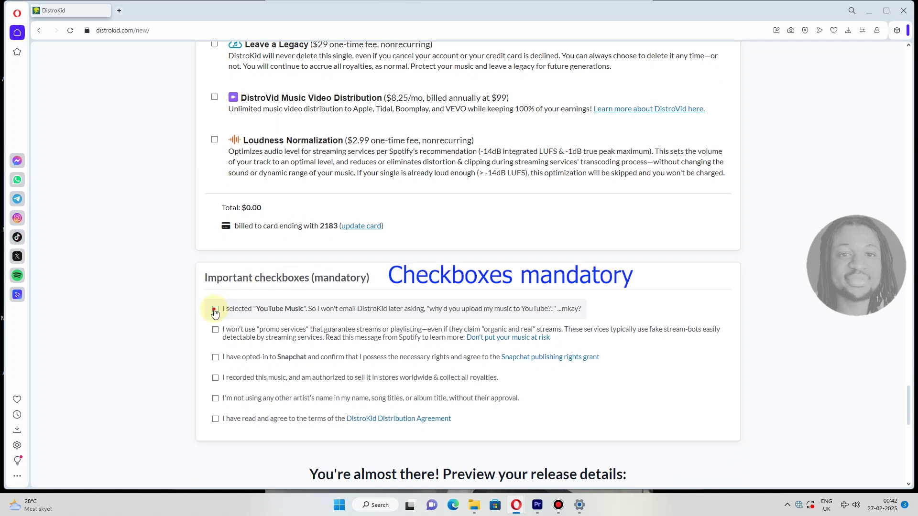
left_click(215, 330)
left_click(215, 357)
left_click(215, 399)
left_click(215, 419)
Step: Check the release preview and review the entered details back up to the release date and its one-week advice
scroll(401, 364, "down", 4)
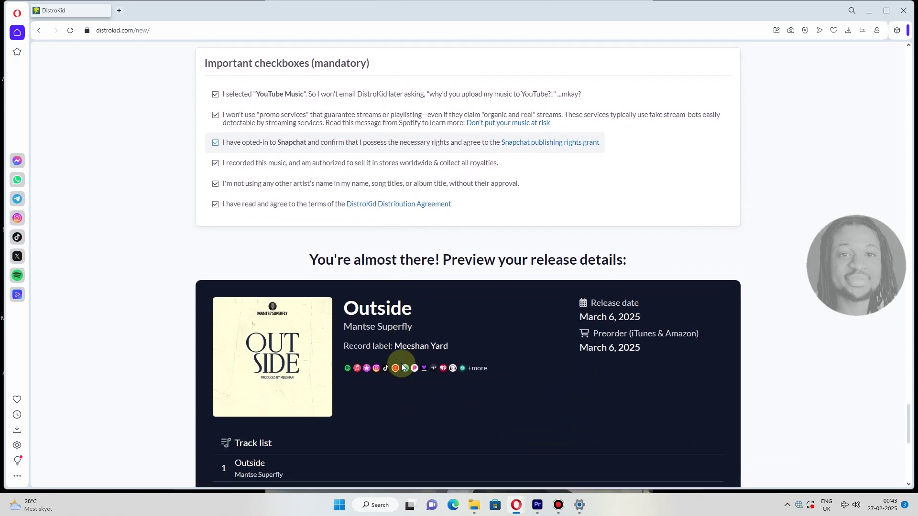
scroll(403, 367, "down", 2)
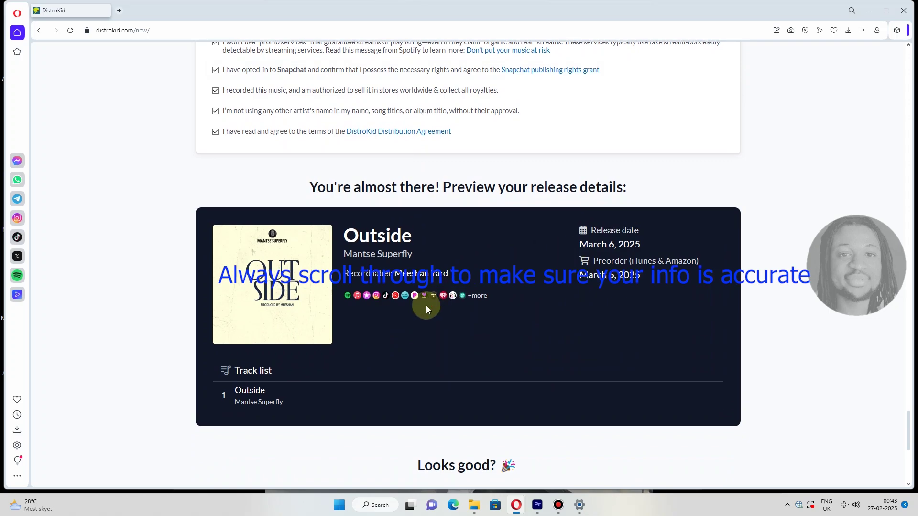
scroll(426, 305, "up", 15)
scroll(261, 201, "up", 14)
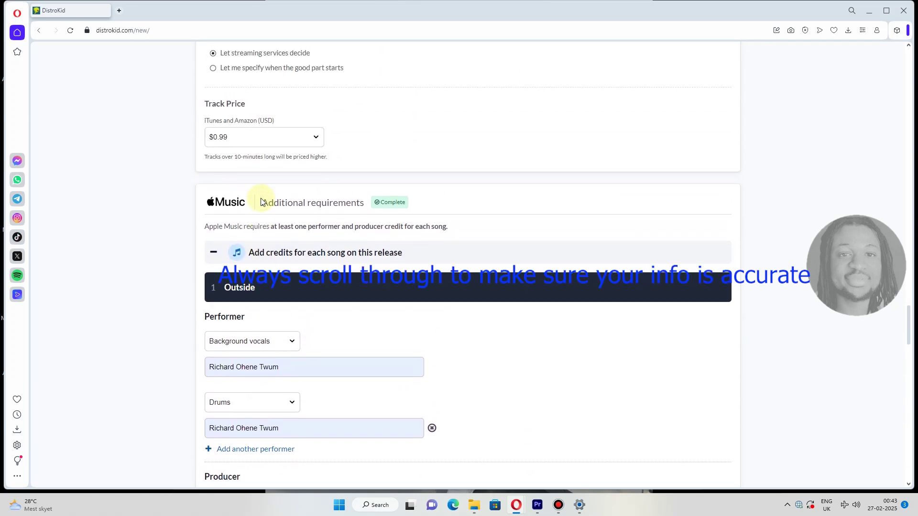
scroll(261, 201, "up", 10)
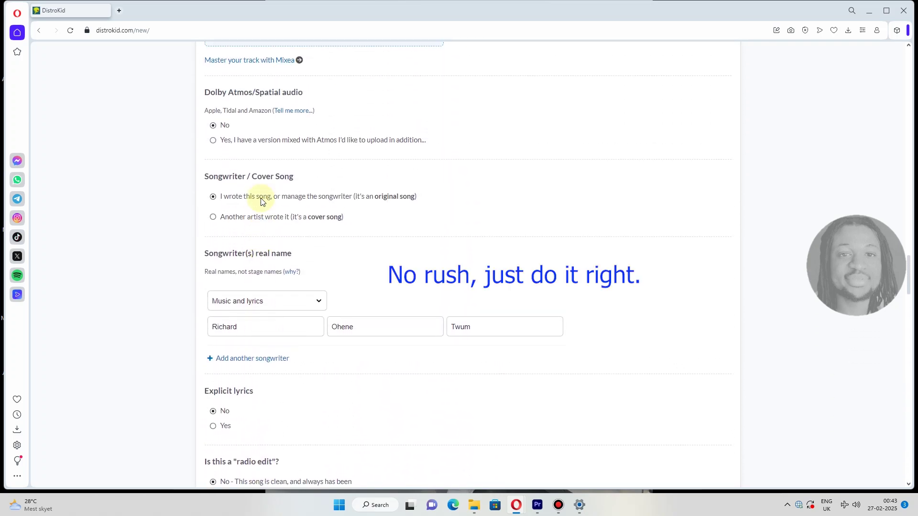
scroll(261, 201, "up", 10)
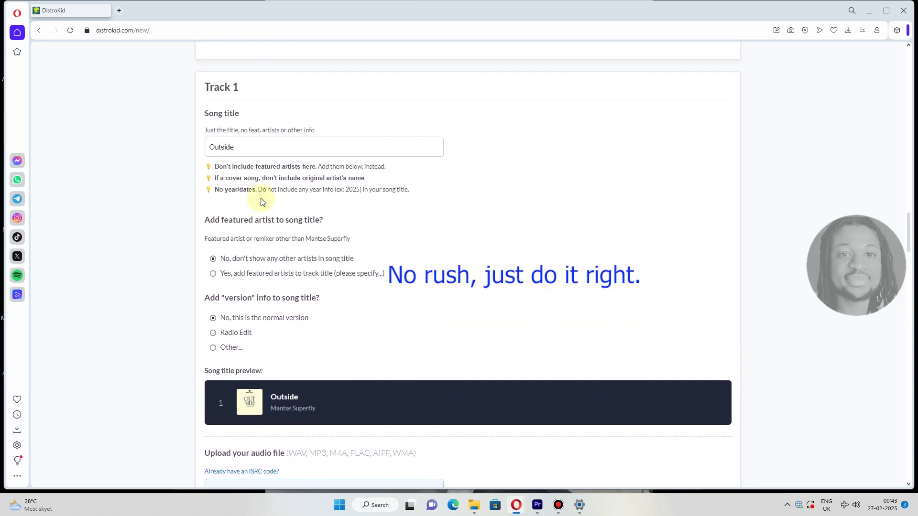
scroll(261, 201, "up", 12)
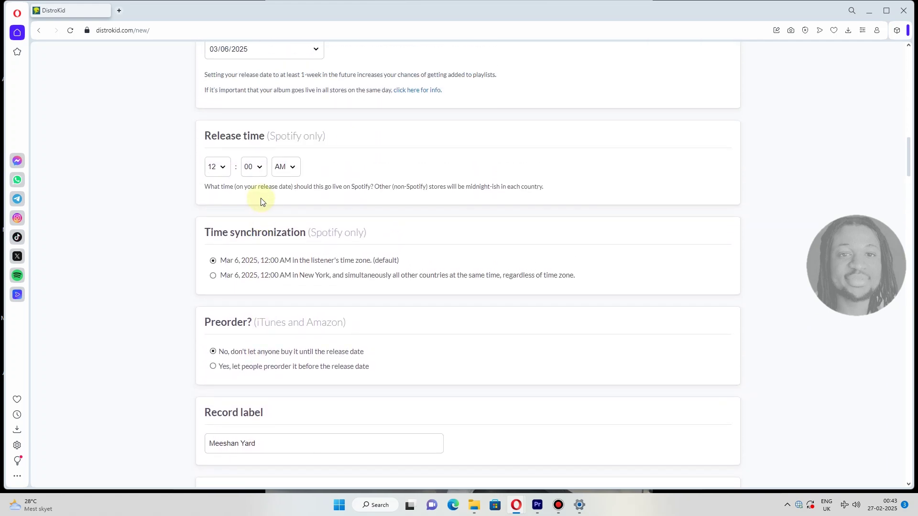
scroll(261, 205, "up", 4)
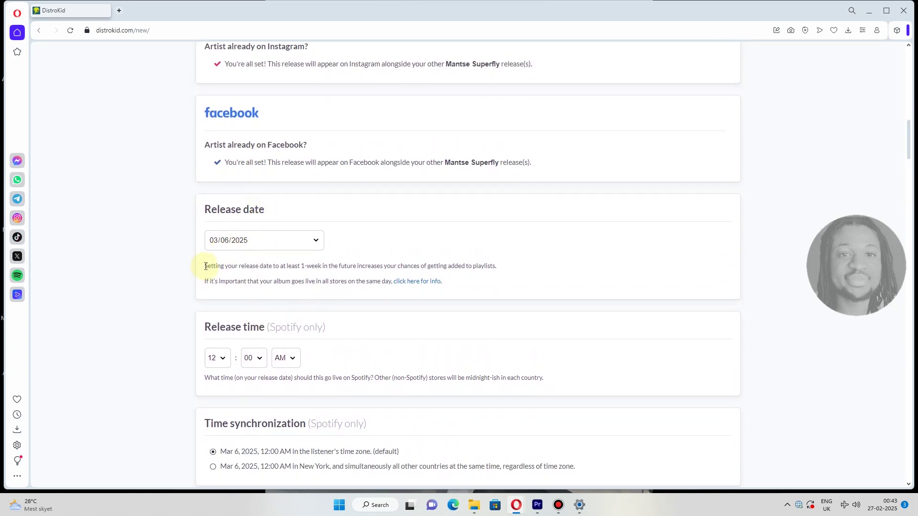
left_click_drag(363, 268, 514, 276)
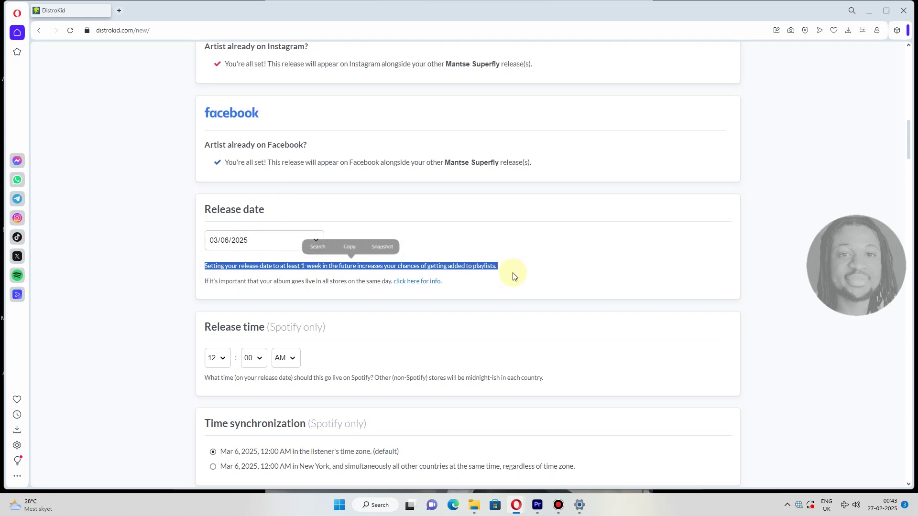
left_click(511, 275)
Step: Recheck the remaining details from release time through track, credits and mandatory statements, and submit the release form
scroll(379, 270, "down", 7)
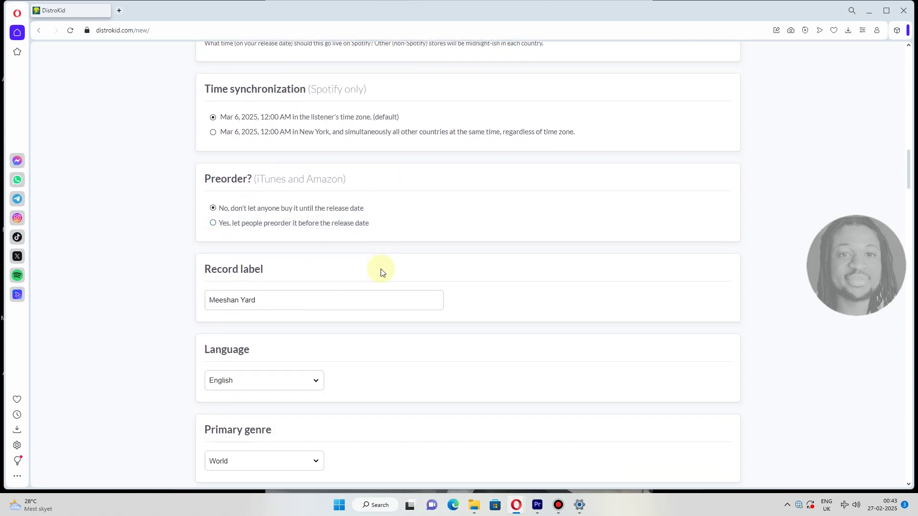
scroll(381, 271, "down", 7)
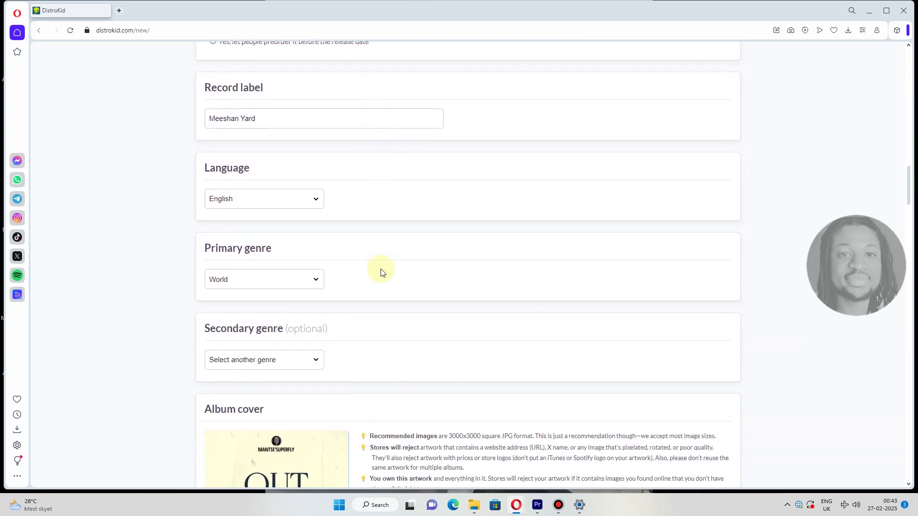
scroll(381, 271, "down", 8)
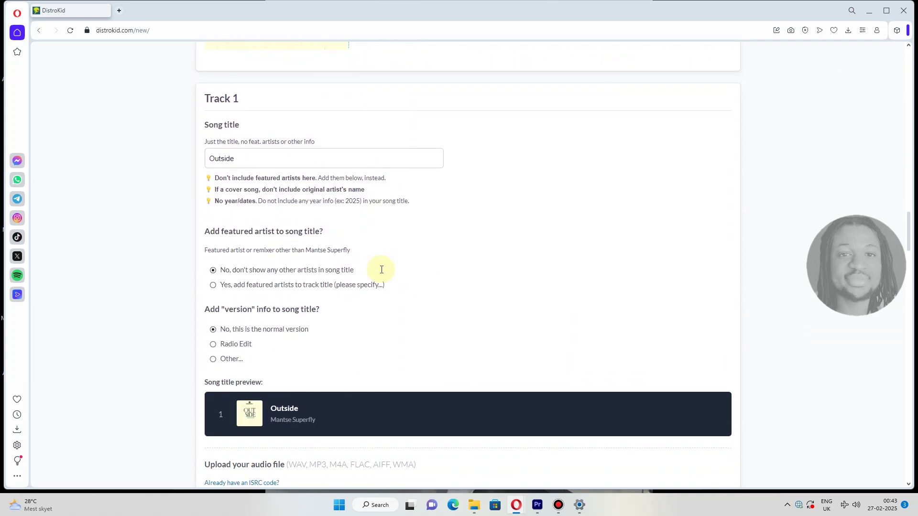
scroll(381, 273, "down", 7)
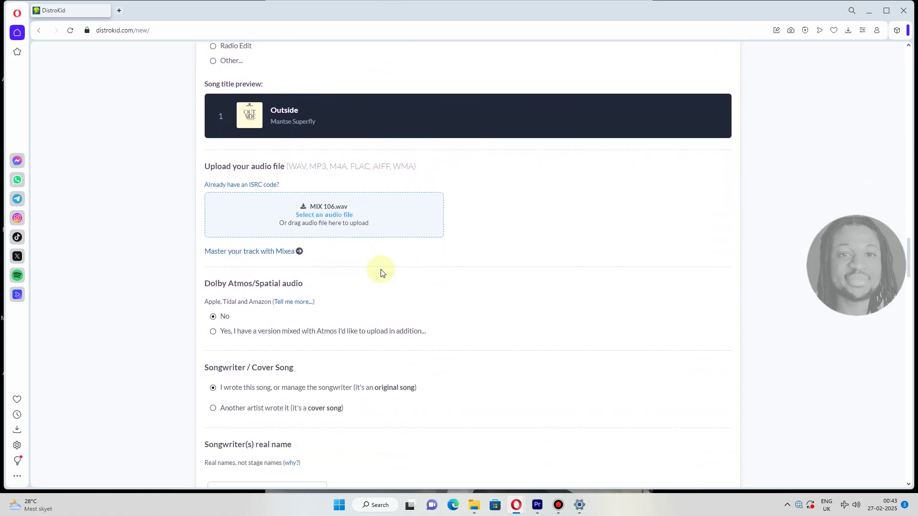
scroll(381, 273, "down", 1)
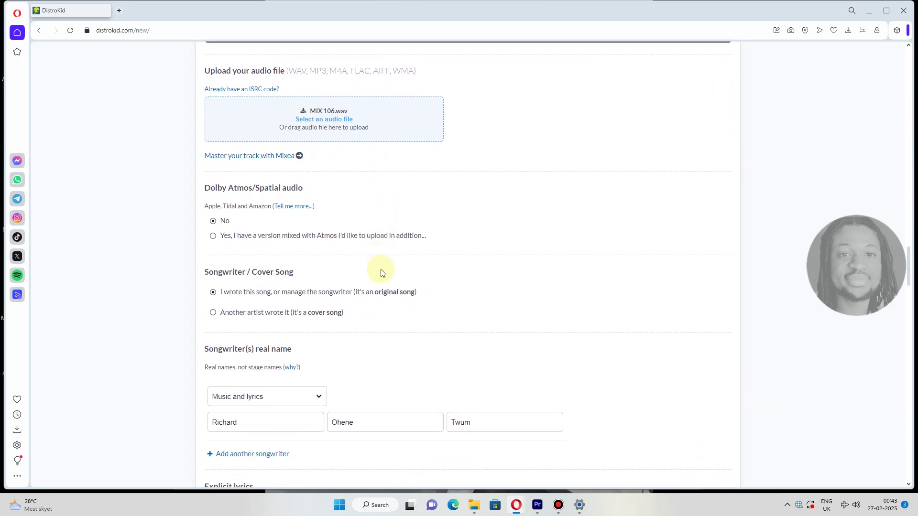
scroll(381, 273, "down", 1)
scroll(381, 273, "down", 3)
scroll(381, 273, "down", 7)
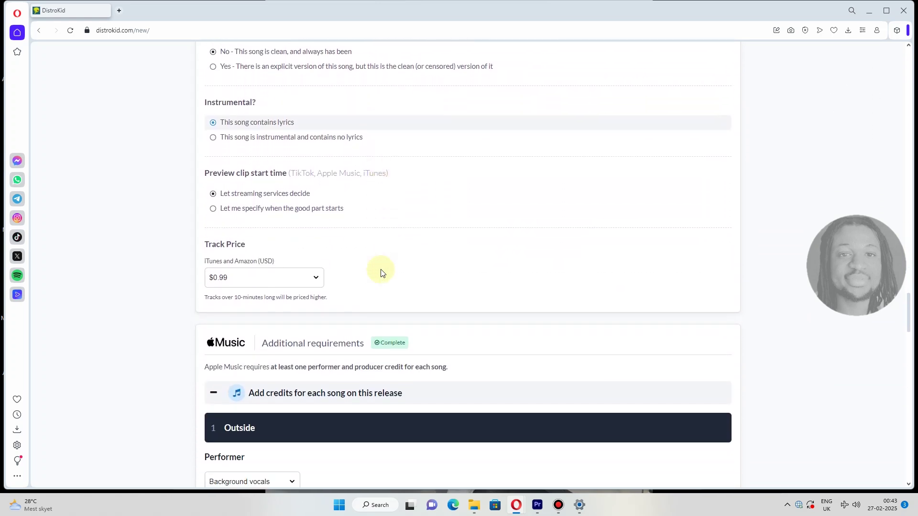
scroll(381, 273, "down", 9)
scroll(381, 273, "down", 12)
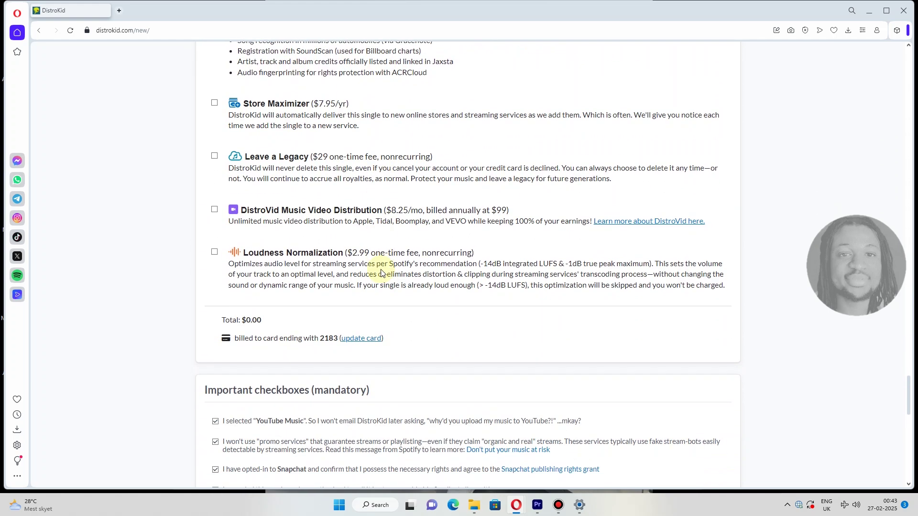
scroll(381, 273, "down", 15)
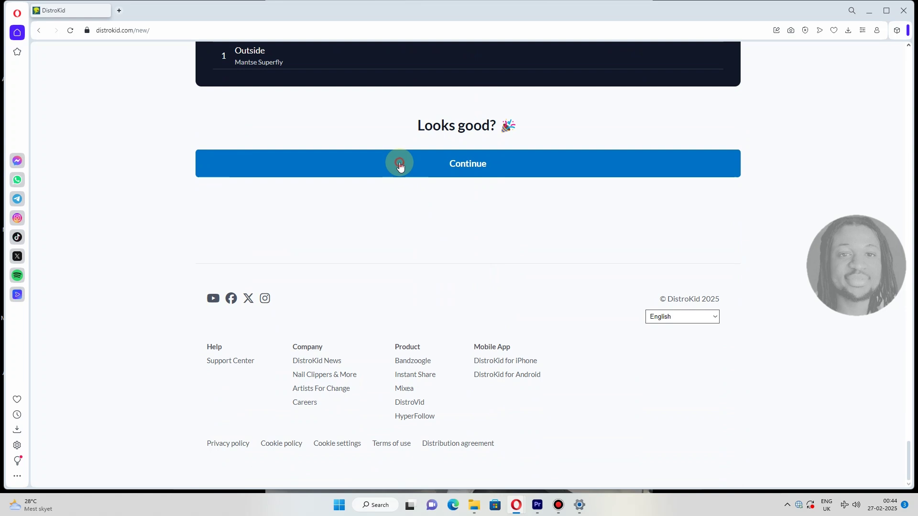
left_click(400, 166)
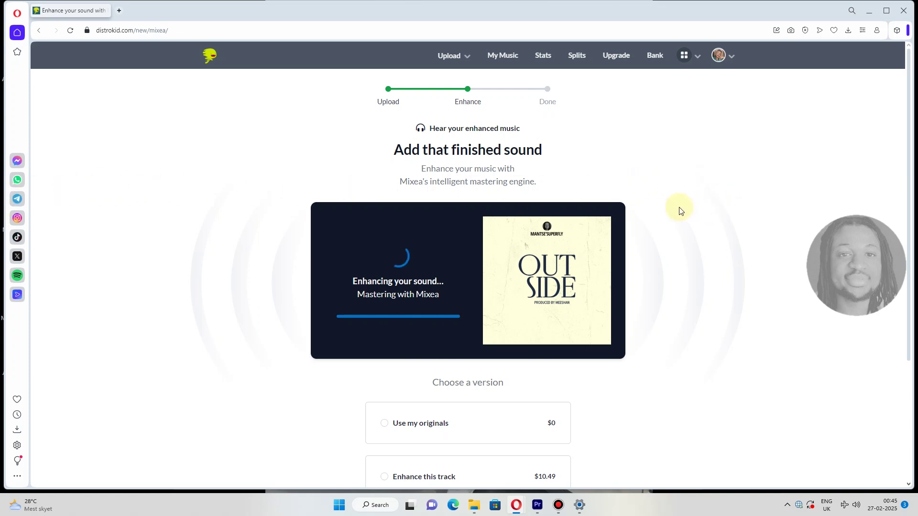
Step: Play the Mixea-enhanced preview of "Outside" and compare it with the original version
scroll(681, 211, "down", 2)
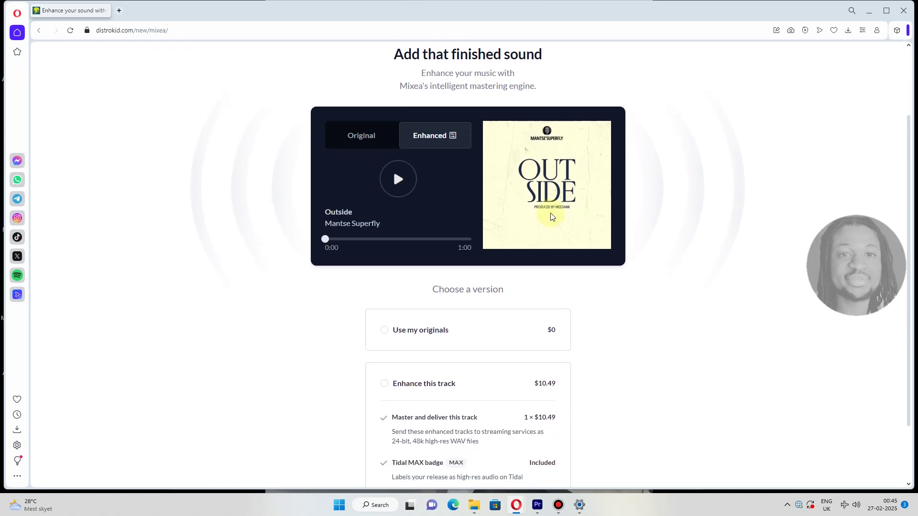
left_click(389, 182)
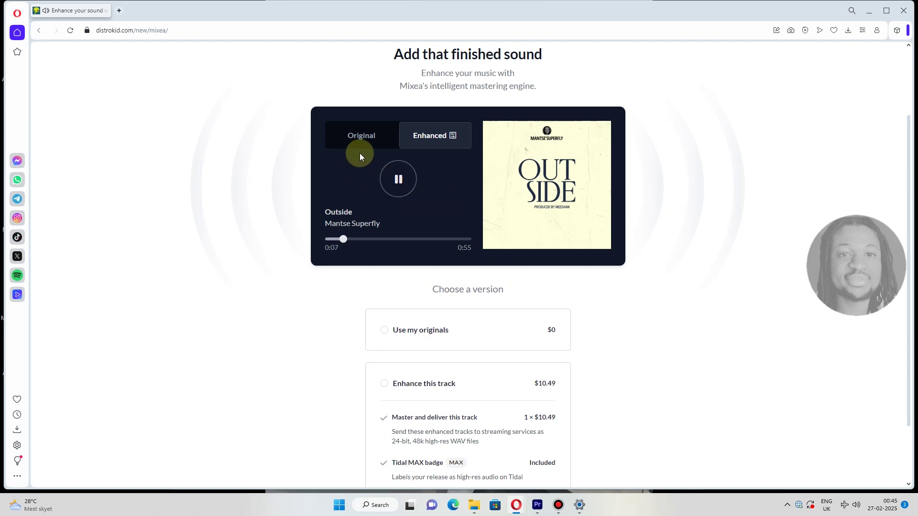
left_click(365, 141)
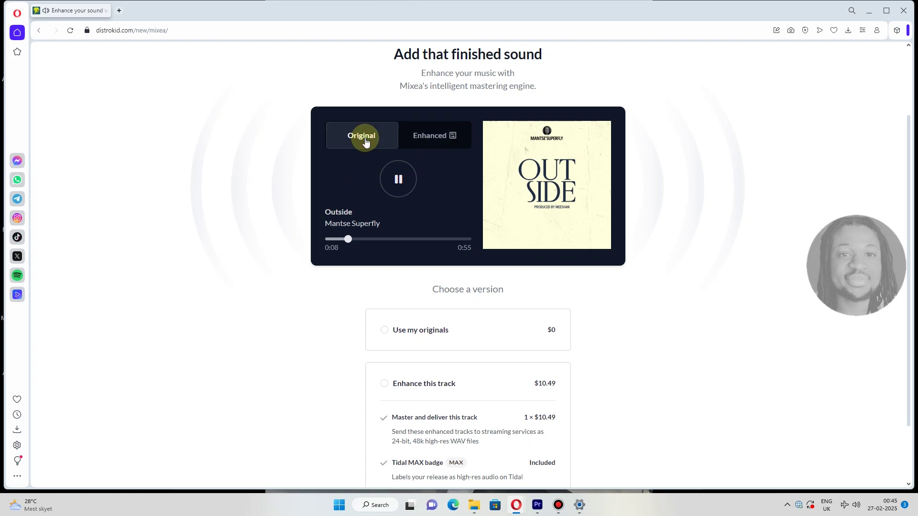
Step: Choose the $0 option to use the original audio instead of the enhanced track and finish the upload
left_click(384, 330)
scroll(623, 286, "down", 1)
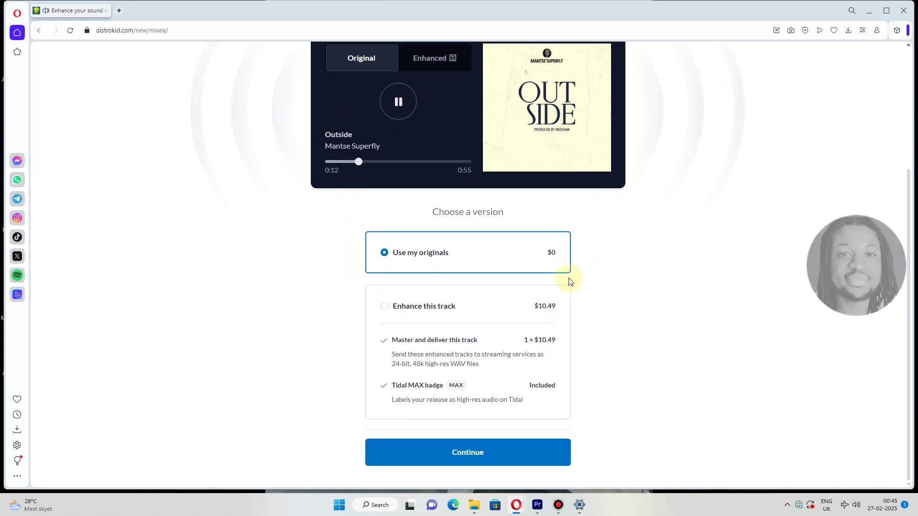
left_click(453, 453)
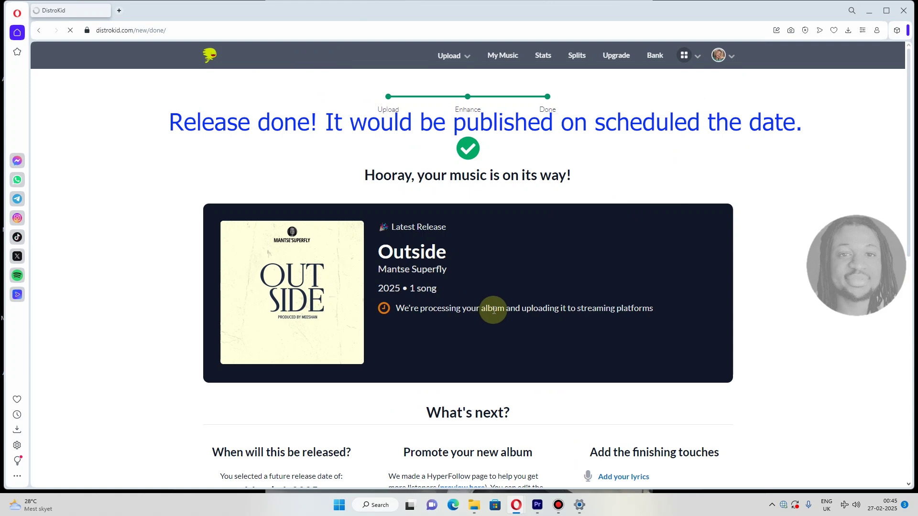
Step: Look over the release confirmation page and its next-step suggestions, and open the royalty Splits page
scroll(659, 303, "down", 3)
scroll(650, 300, "up", 3)
left_click(575, 56)
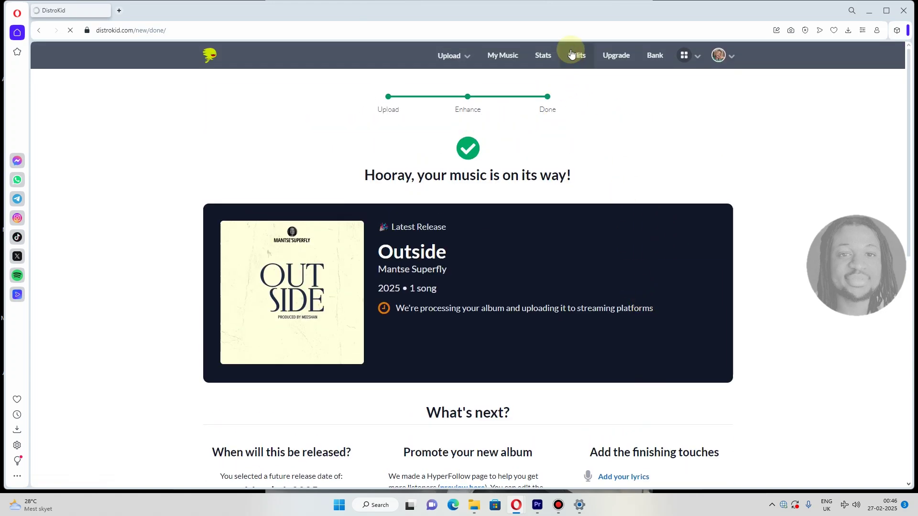